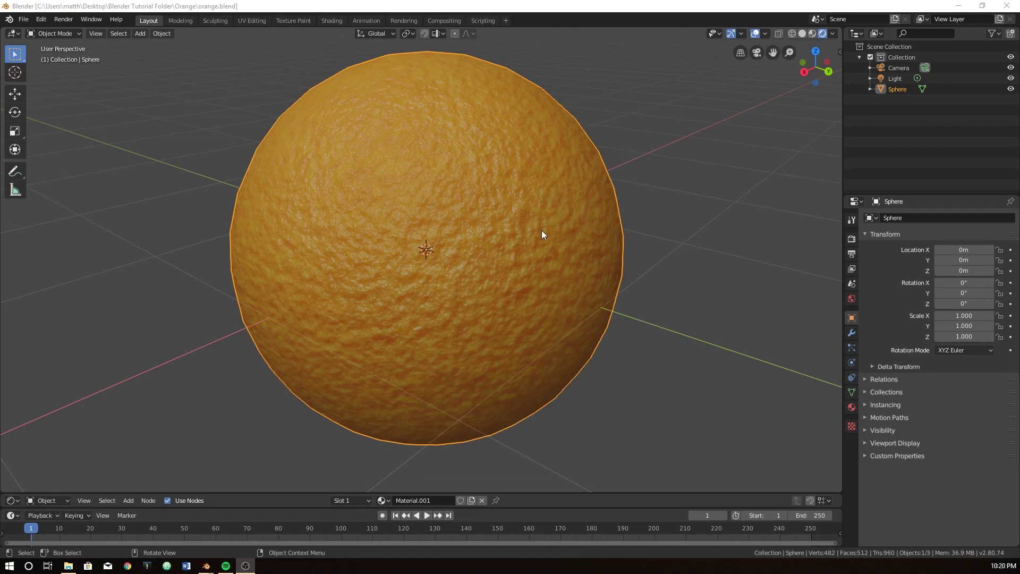
left_click(585, 108)
left_click(575, 145)
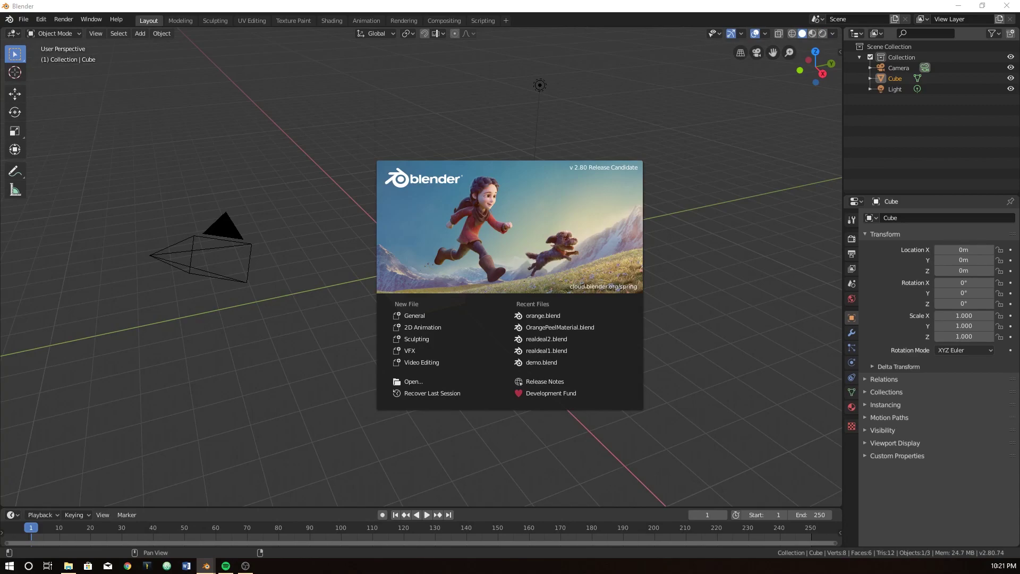
Dismiss the splash screen and delete the default cube from the scene.
left_click(348, 313)
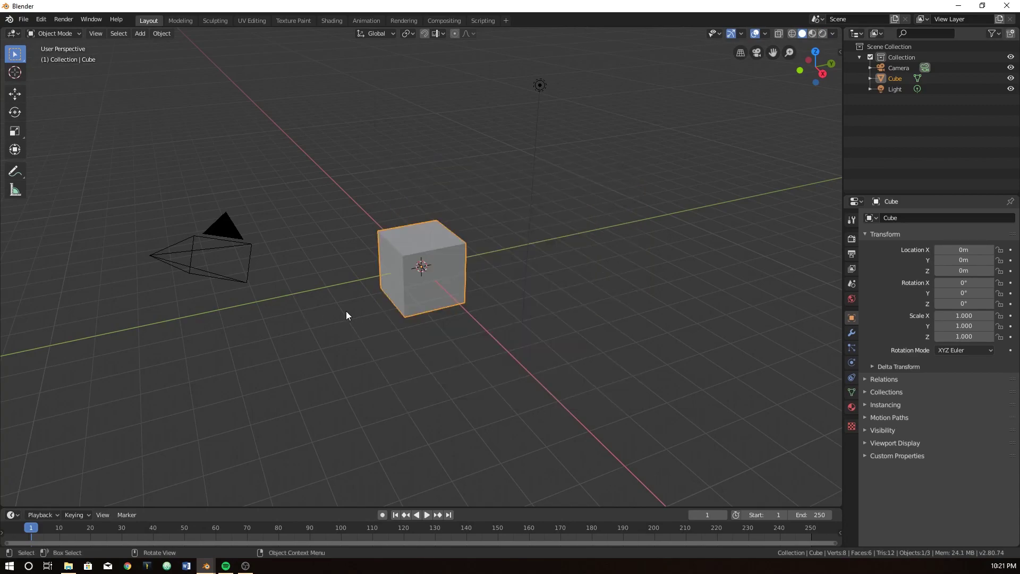
key("x")
left_click(405, 285)
Add a UV sphere at the scene origin and shade it smooth.
key("shift+a")
mouse_move(405, 284)
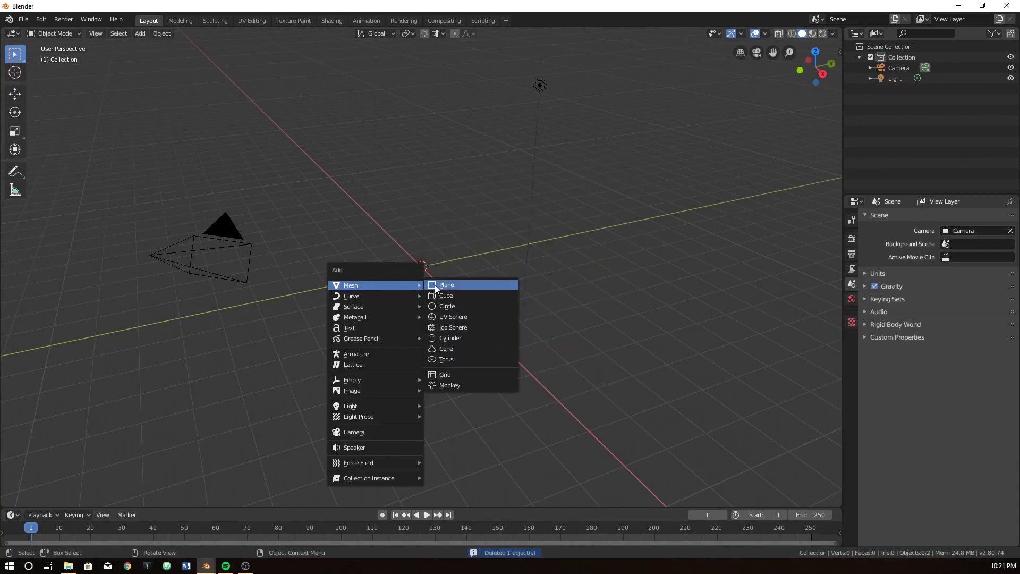
left_click(447, 318)
right_click(422, 266)
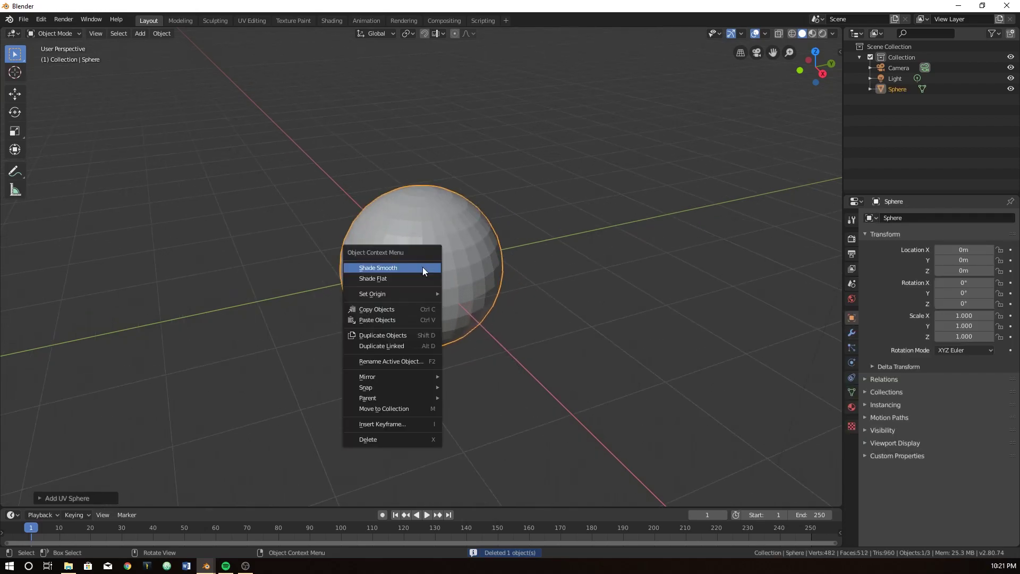
left_click(426, 271)
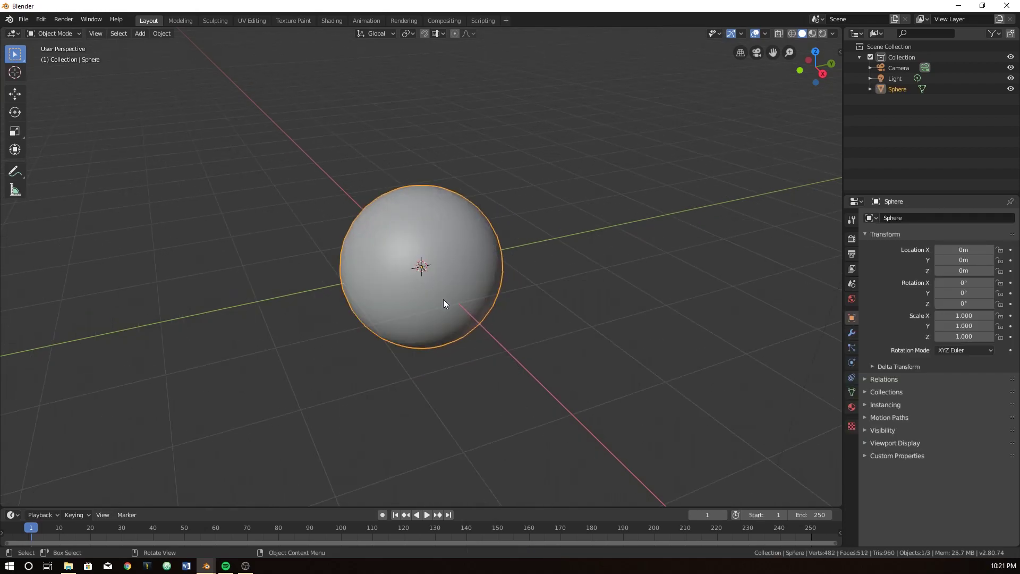
right_click(438, 251)
Split the 3D viewport horizontally, and make the lower area a Shader Editor slightly taller than the viewport above it.
left_click_drag(840, 508, 945, 415)
left_click_drag(841, 507, 838, 296)
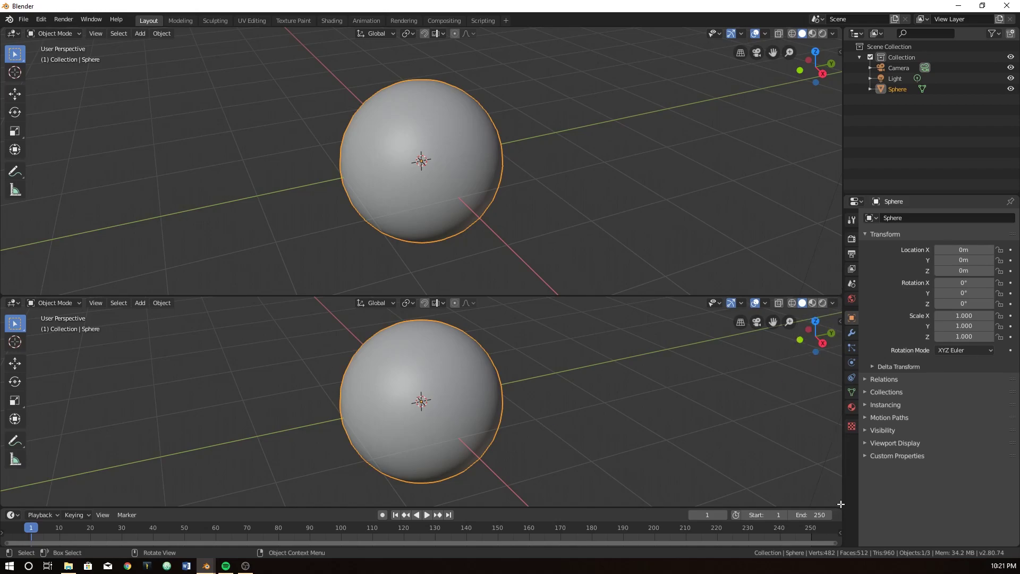
left_click_drag(839, 505, 420, 399)
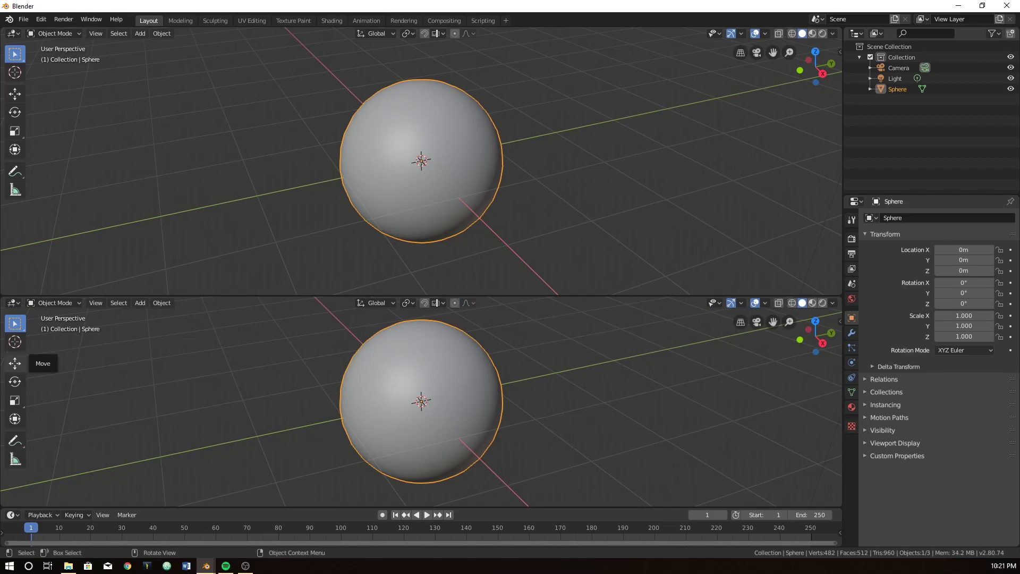
left_click(20, 305)
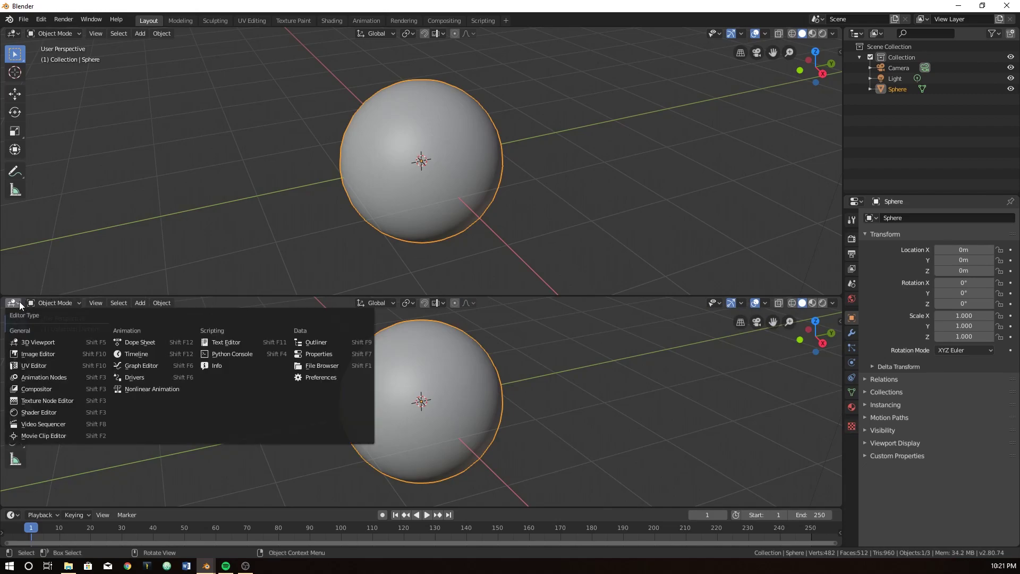
left_click(46, 413)
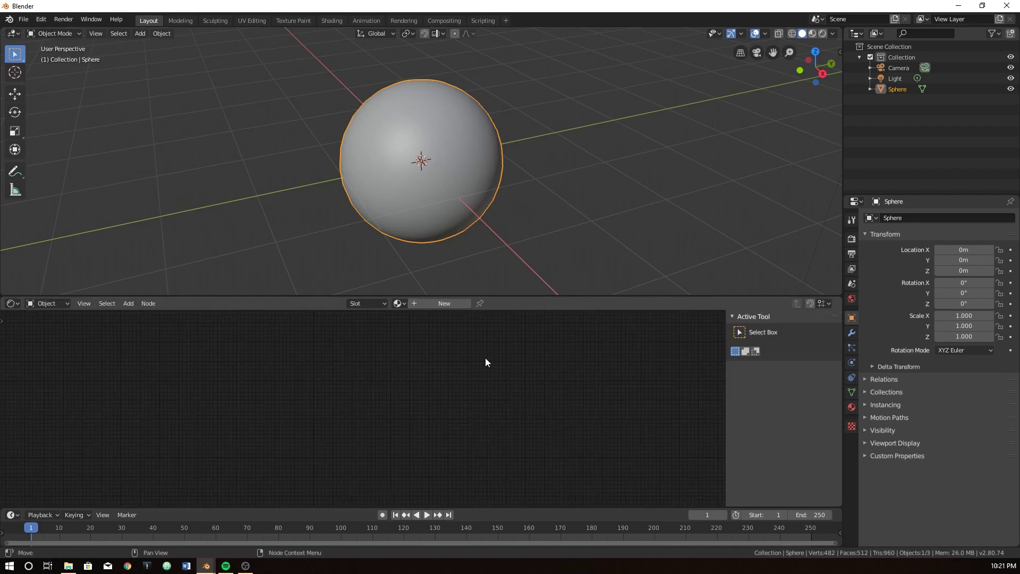
left_click(502, 293)
left_click_drag(503, 296, 503, 250)
key("ctrl+z")
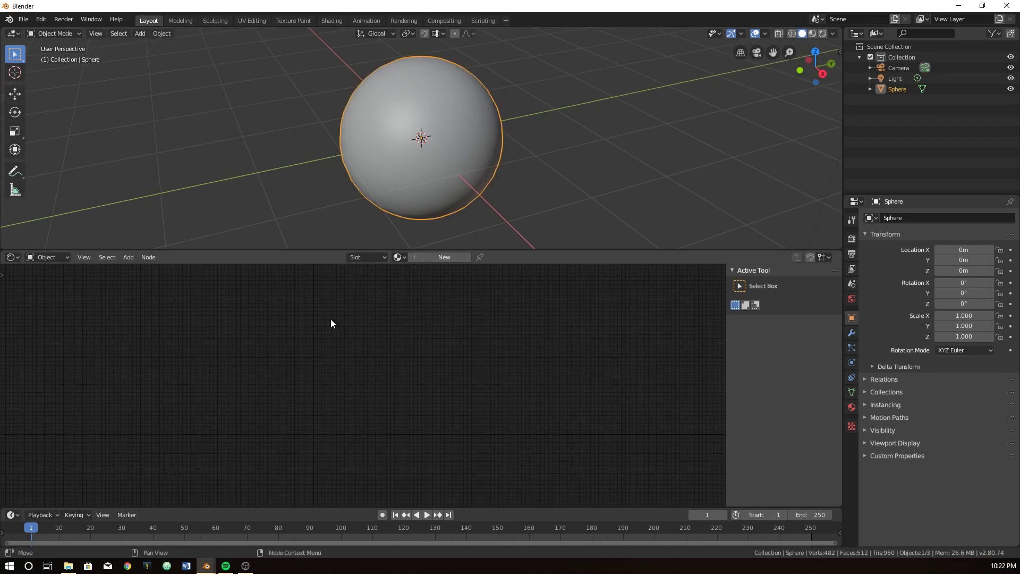
Create a new material for the sphere and name it "orange shader".
left_click(426, 259)
scroll(364, 388, "up", 3)
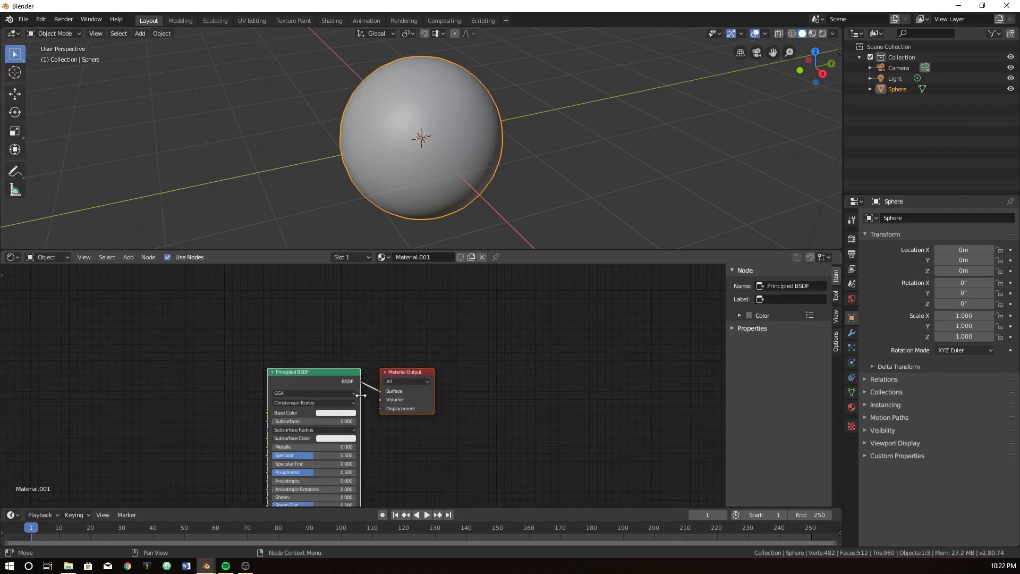
double_click(420, 255)
type("orange shader")
key("Return")
Add a Noise Texture node in the empty space well ahead of the Principled BSDF node.
scroll(231, 322, "up", 4)
middle_click_drag(292, 363, 527, 300)
scroll(492, 320, "down", 7)
left_click_drag(480, 316, 552, 289)
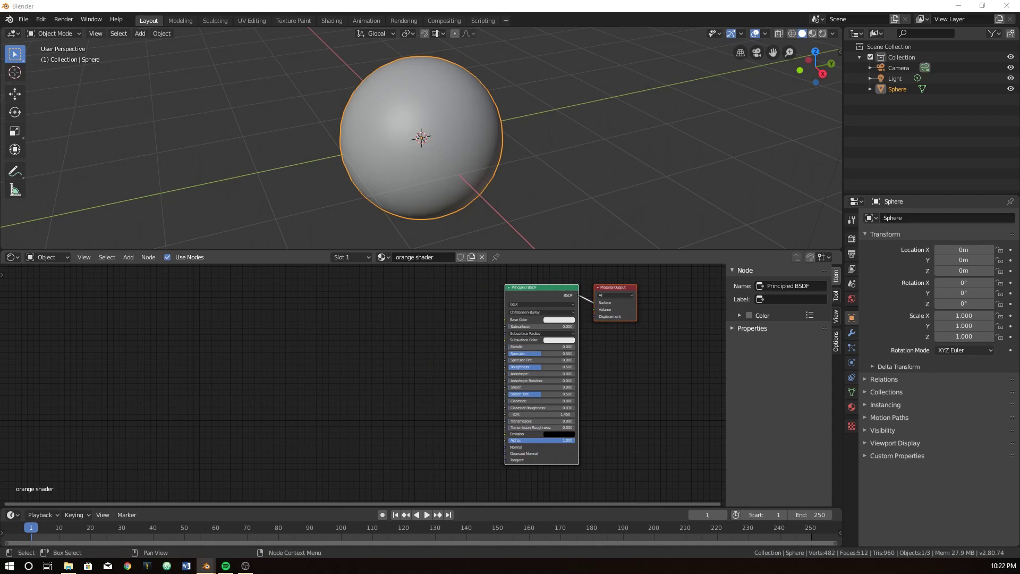
left_click(212, 327)
key("shift+a")
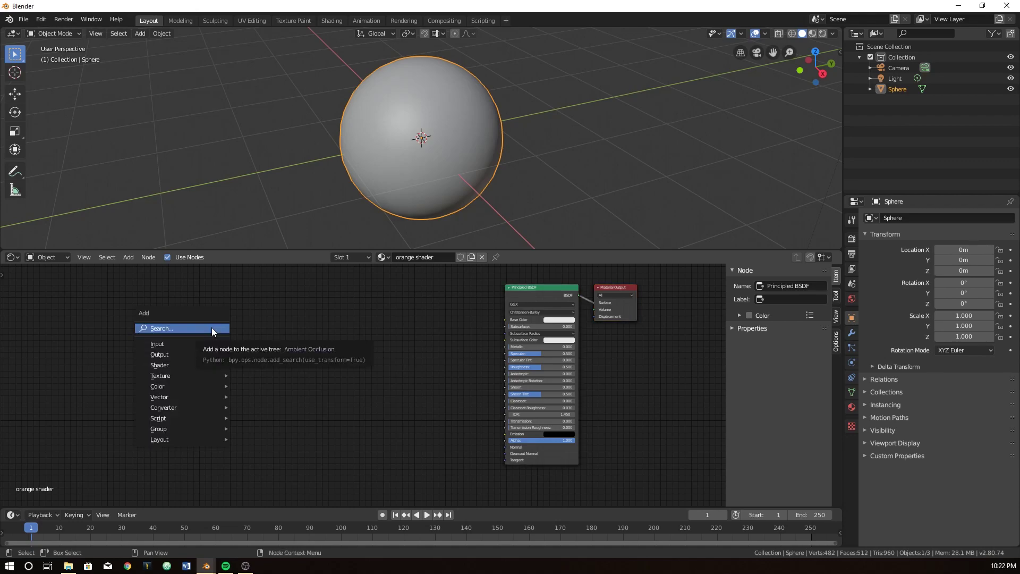
left_click(184, 327)
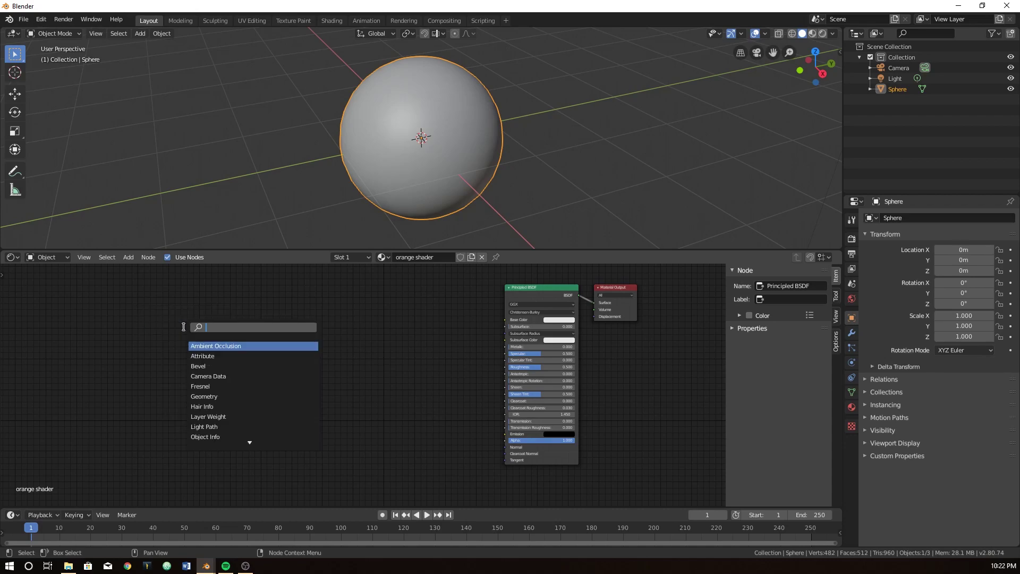
type("noise")
key("Return")
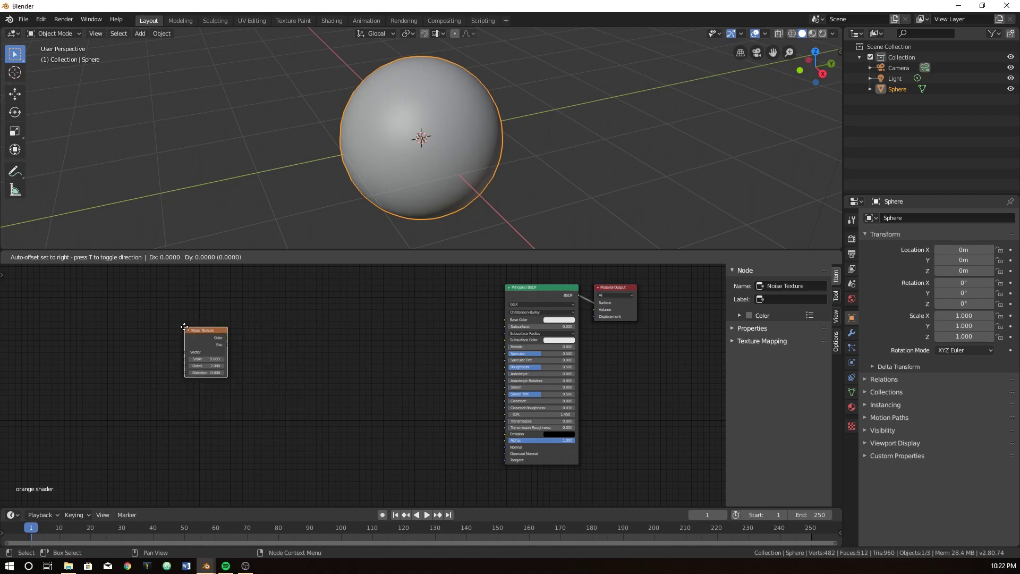
left_click(203, 306)
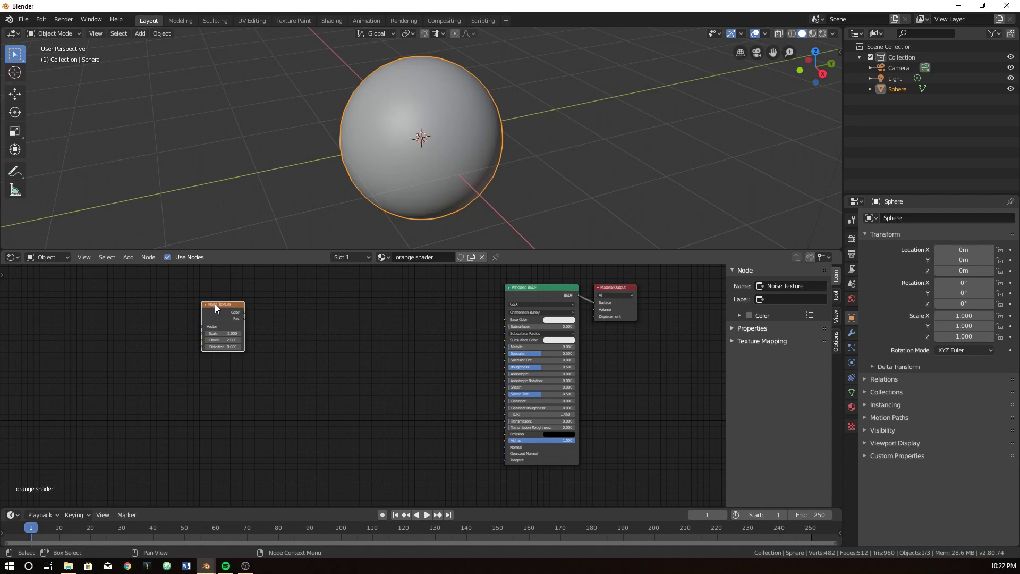
Duplicate the Noise Texture node twice, stacking the copies below the original.
key("shift+d")
left_click(218, 370)
key("shift+d")
left_click(218, 430)
middle_click_drag(274, 408, 183, 411)
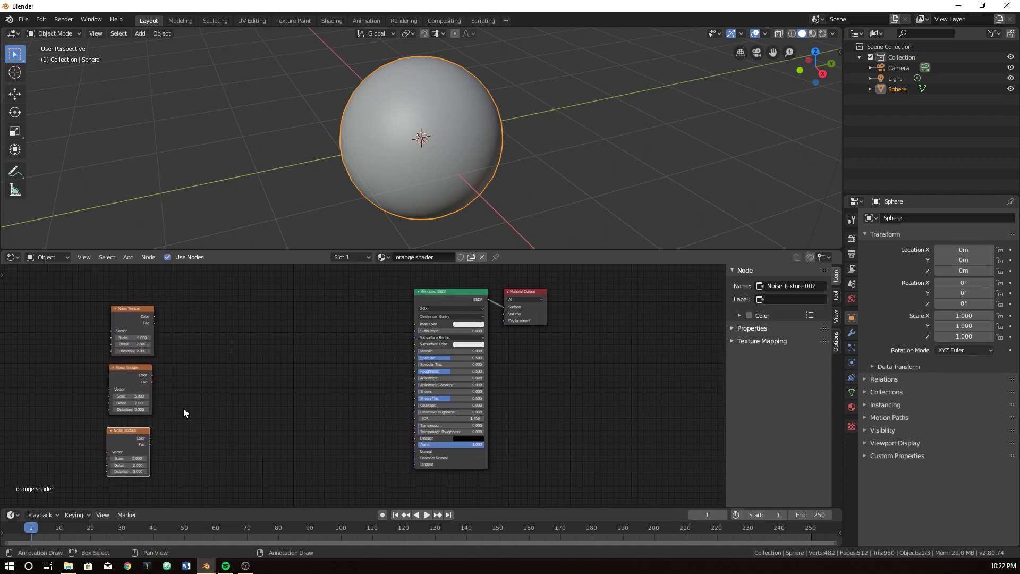
Connect the uppermost Noise Texture's Fac output to the Base Color input of the Principled BSDF.
left_click(143, 308)
scroll(153, 317, "up", 2)
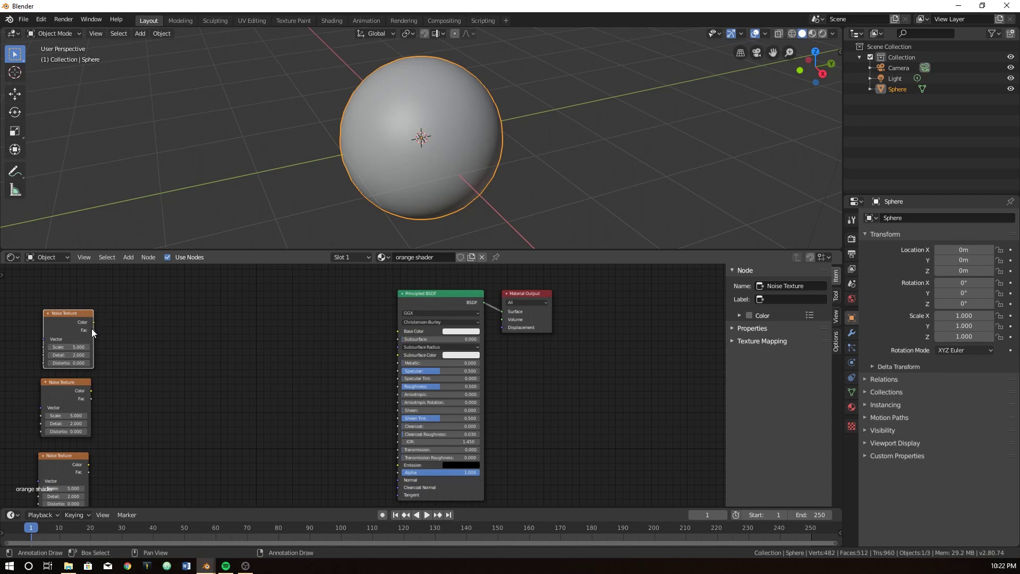
left_click_drag(93, 330, 398, 331)
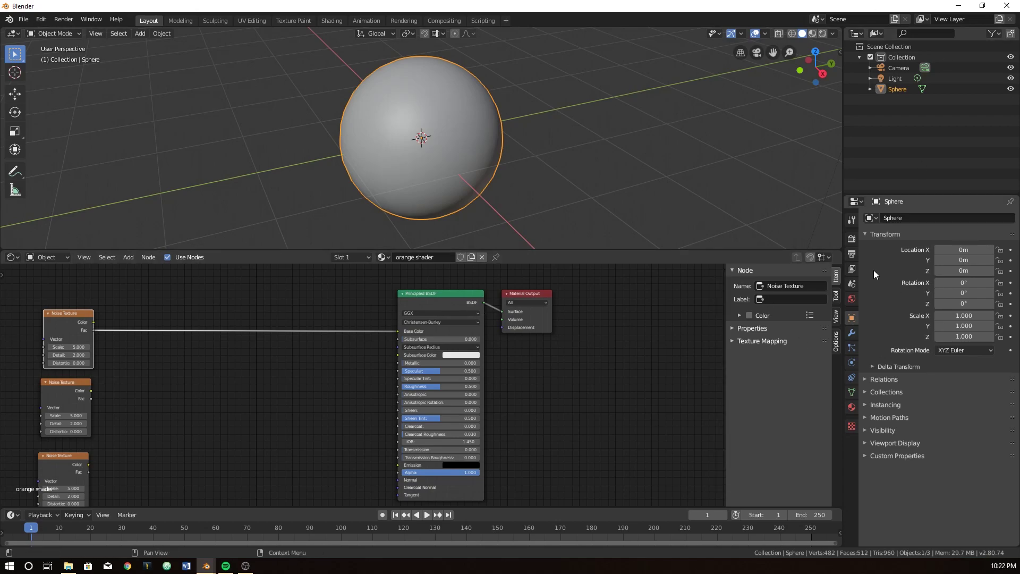
Keep Eevee as the render engine and switch the 3D viewport to rendered shading.
left_click(852, 240)
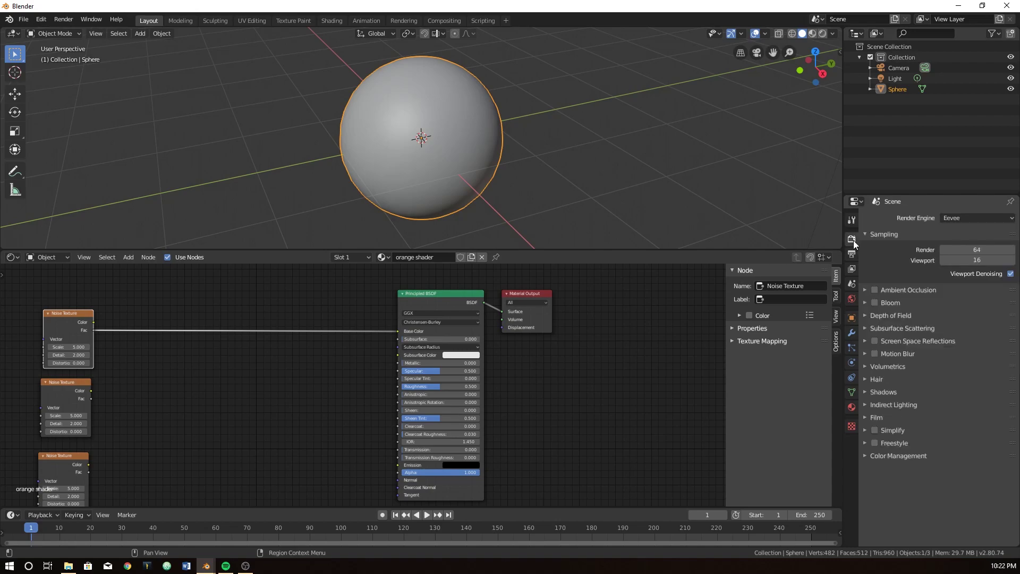
left_click(966, 216)
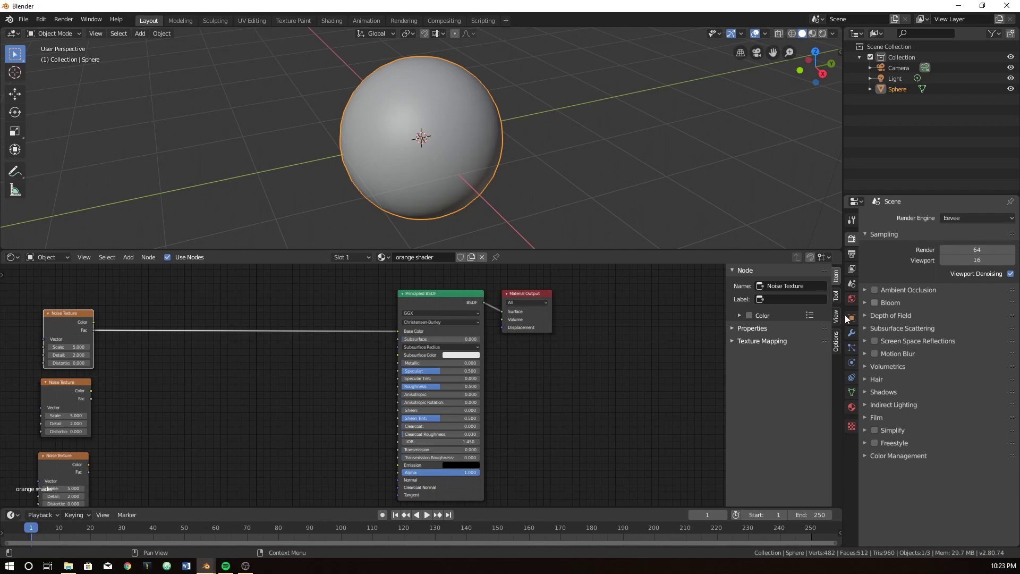
scroll(502, 333, "up", 2)
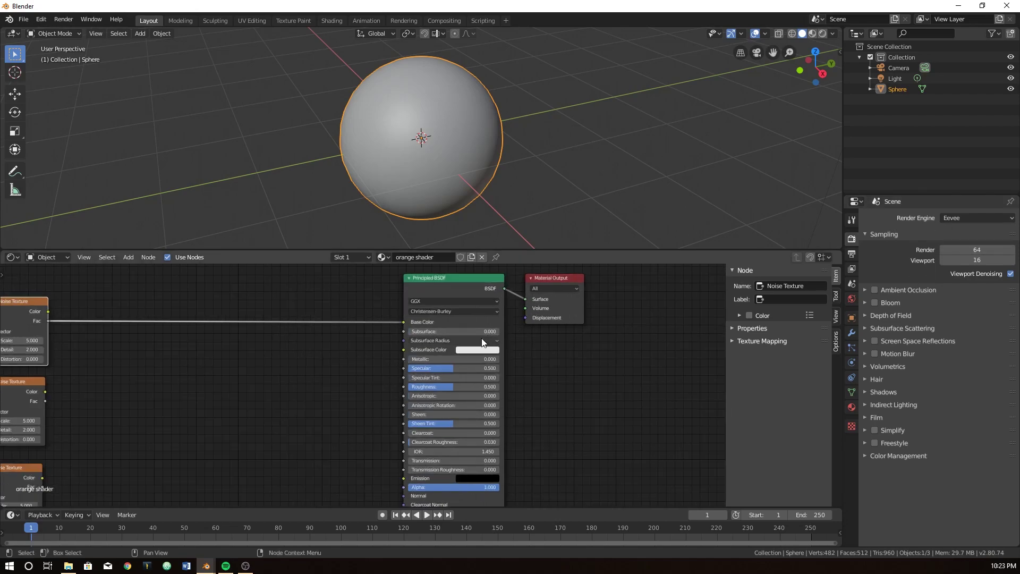
left_click(824, 34)
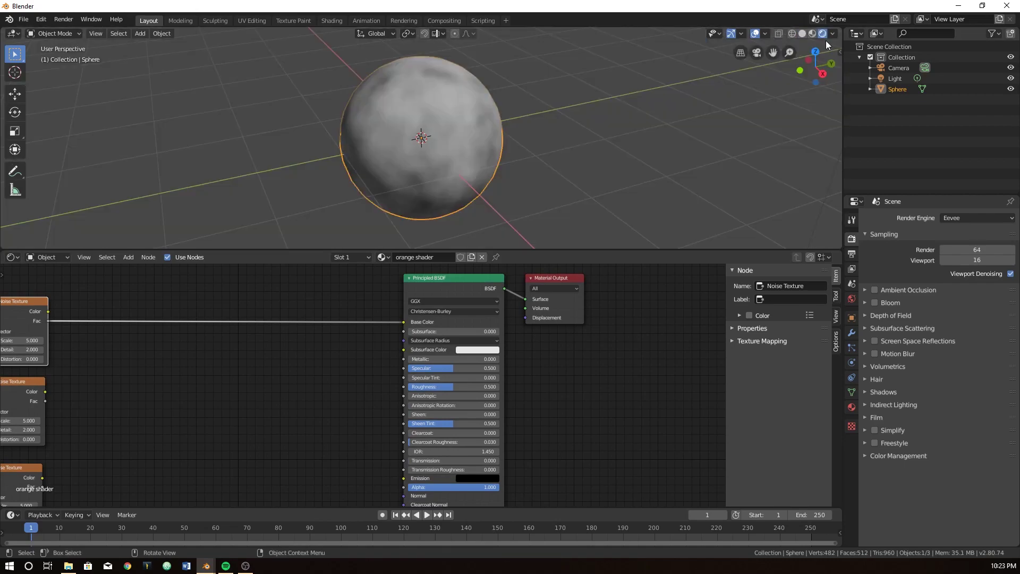
Set the scale of the uppermost Noise Texture to 16.2.
mouse_move(316, 347)
middle_mouse_down()
mouse_move(390, 347)
mouse_move(396, 356)
middle_mouse_up()
left_click_drag(89, 348, 142, 349)
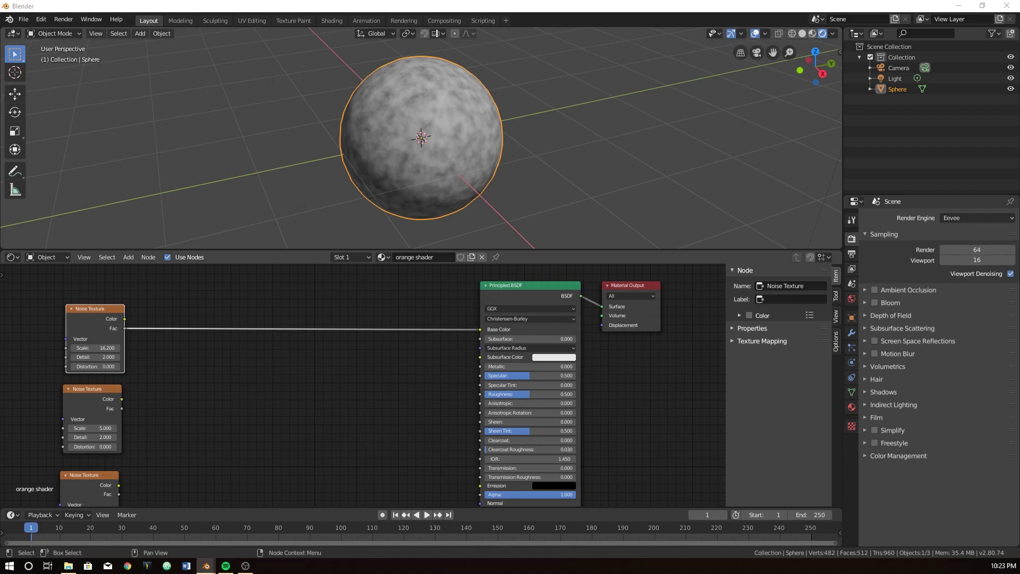
left_click_drag(0, 101, 776, 159)
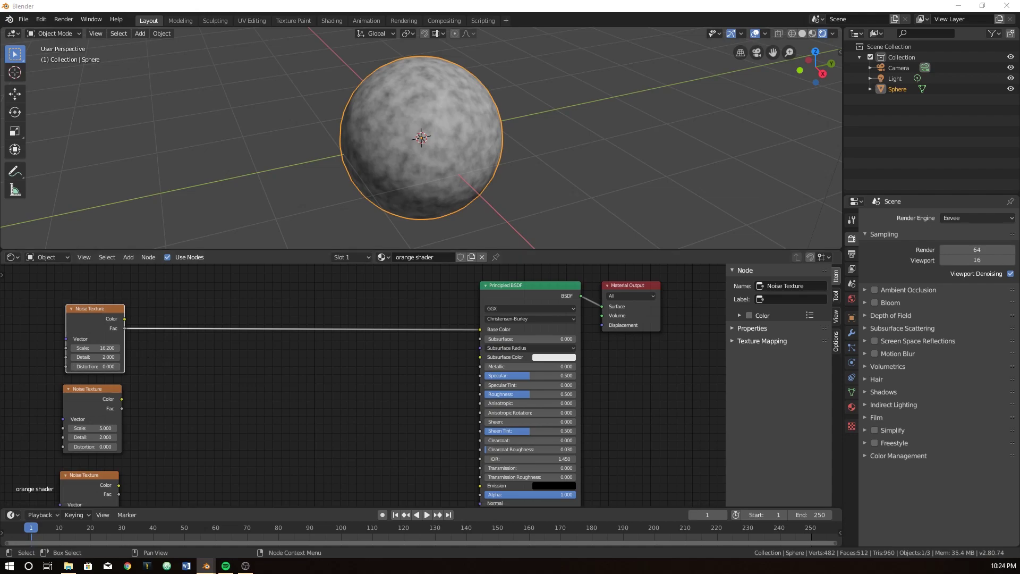
Insert a ColorRamp node into the link between the uppermost Noise Texture and the Principled BSDF's Base Color.
key("shift+a")
left_click(200, 387)
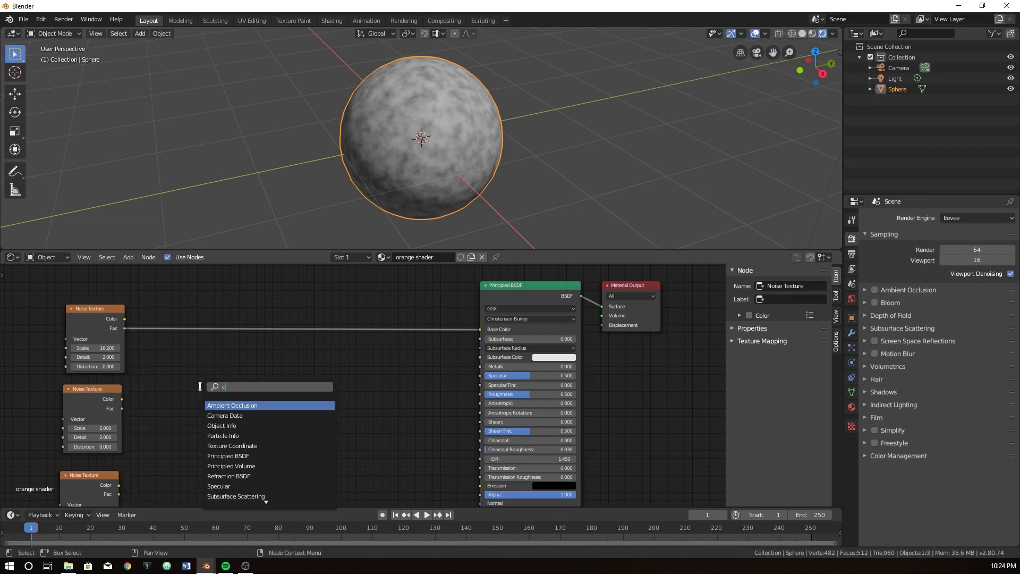
type("col")
key("Return")
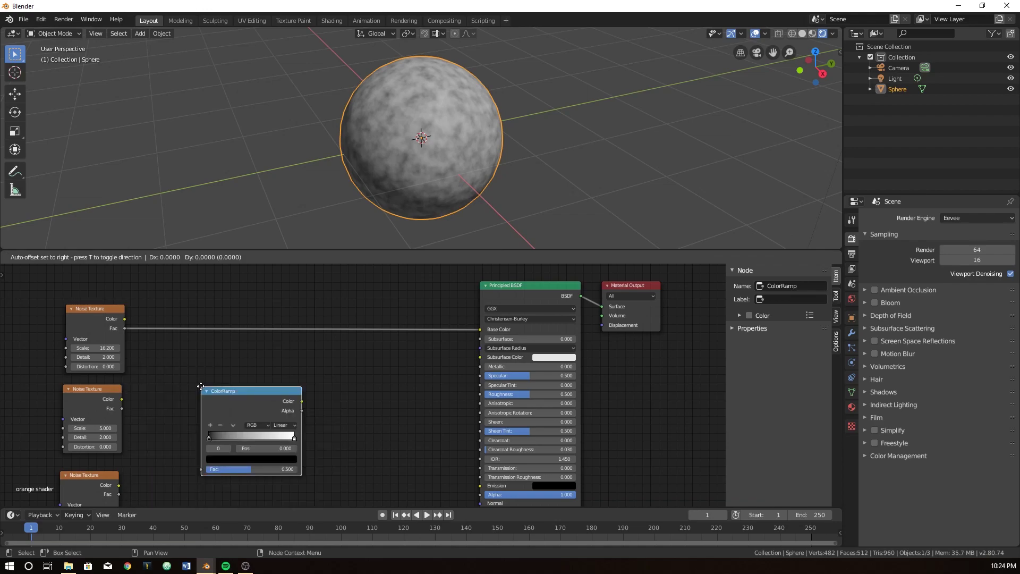
left_click(276, 327)
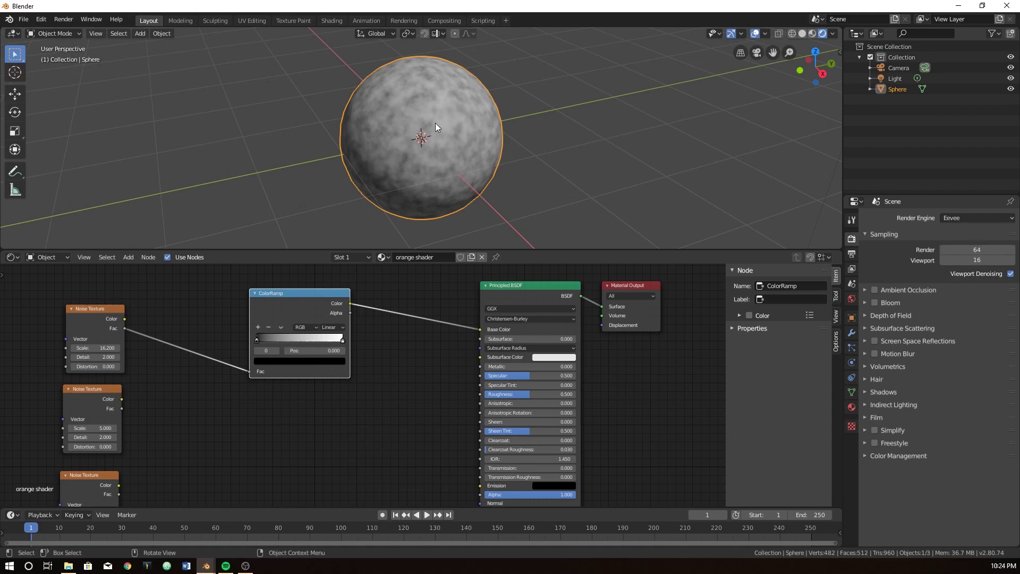
Color the ColorRamp's first stop orange and its last stop a slightly darkened yellow-orange.
left_click(269, 362)
left_click_drag(326, 291, 272, 297)
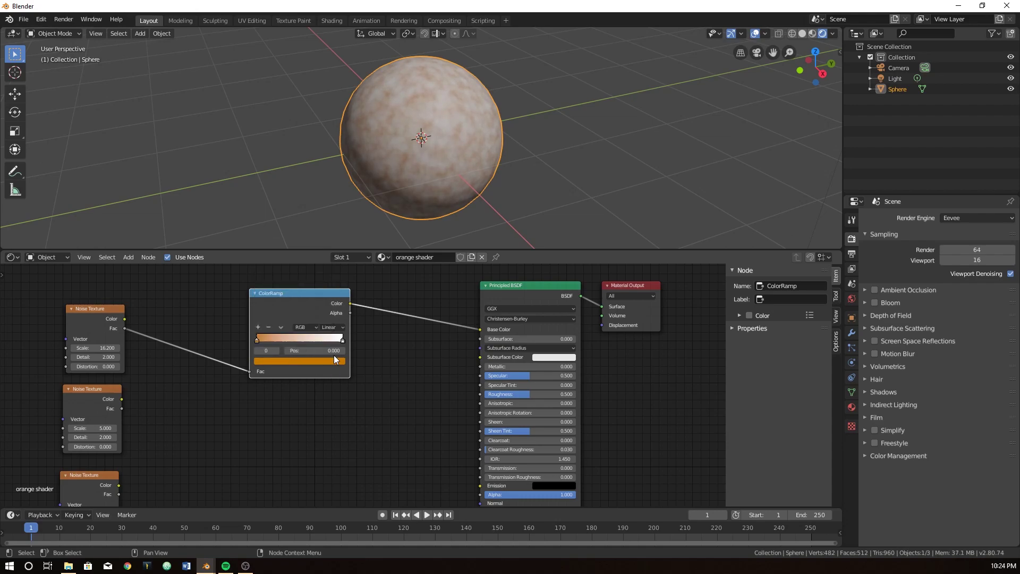
left_click(343, 340)
left_click(303, 361)
left_click_drag(276, 293, 264, 289)
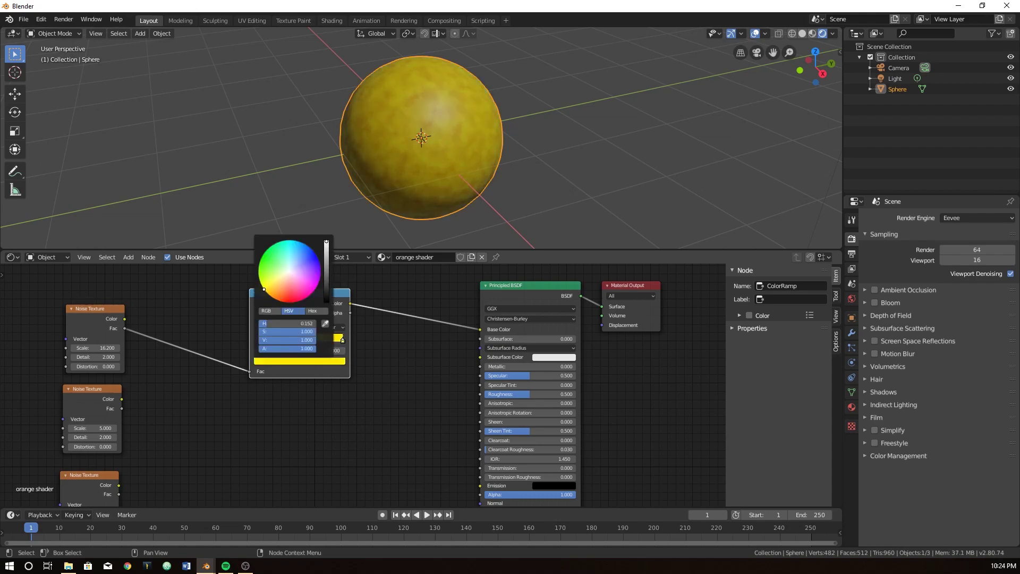
left_click(326, 256)
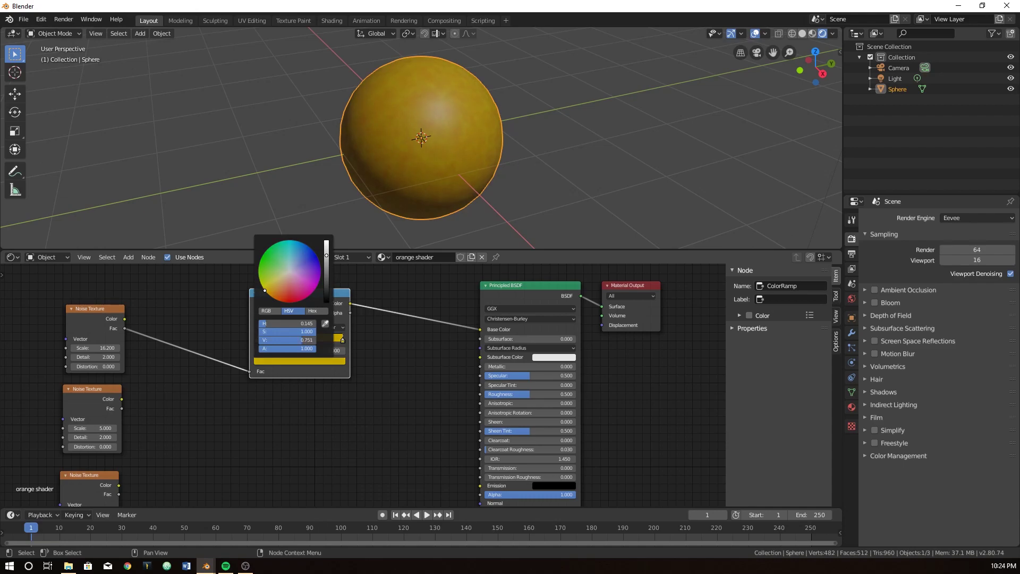
left_click_drag(267, 292, 267, 294)
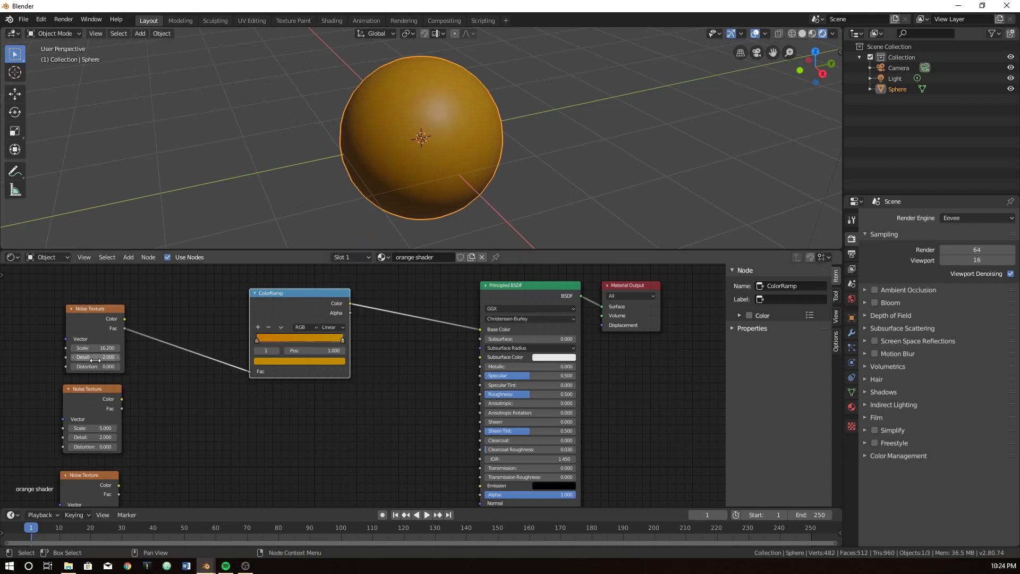
Set the detail of the uppermost Noise Texture to 16.
left_click_drag(87, 359, 138, 359)
scroll(370, 110, "up", 3)
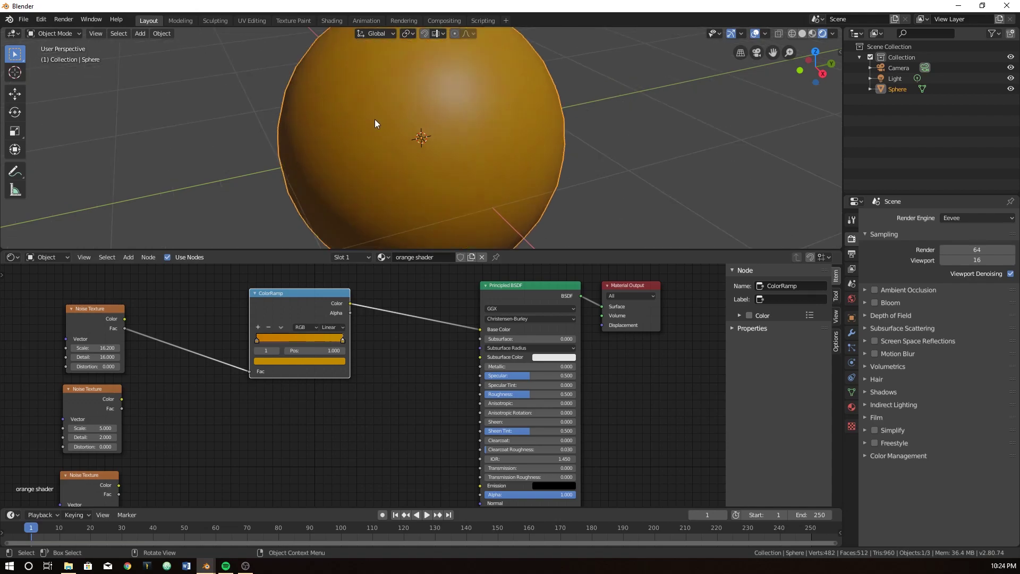
Enlarge the 3D viewport at the Shader Editor's expense and set the uppermost Noise Texture's detail to 0.
left_click_drag(557, 248, 558, 363)
middle_click_drag(224, 403, 270, 446)
scroll(270, 446, "up", 3)
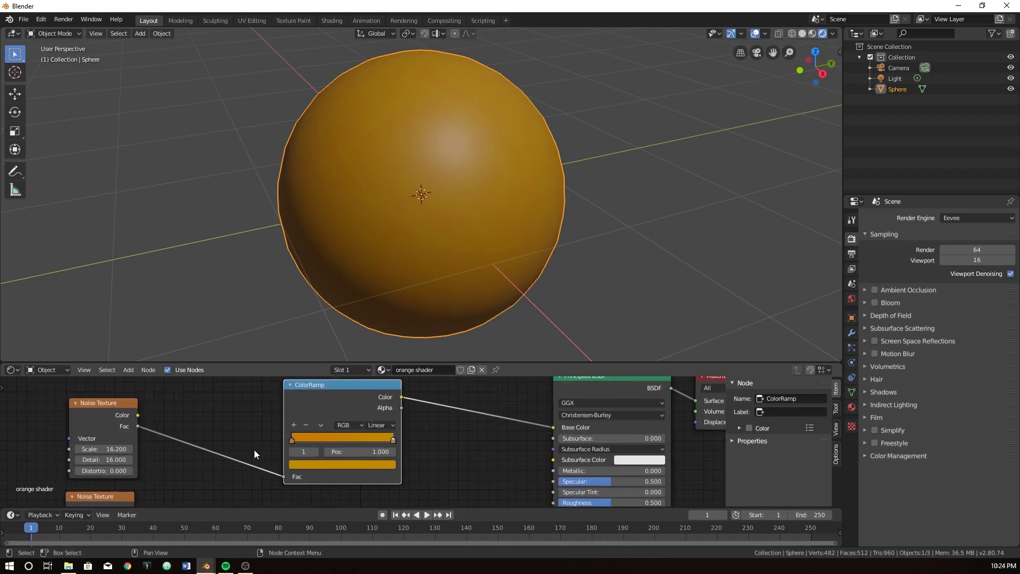
left_click_drag(83, 461, 32, 461)
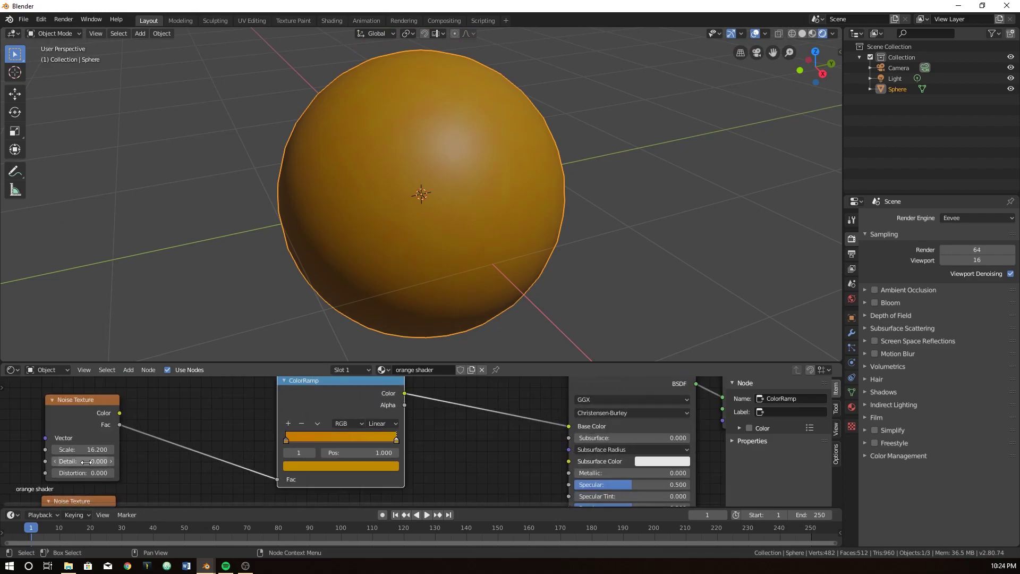
Set the detail of the uppermost Noise Texture to 16.
scroll(345, 229, "up", 2)
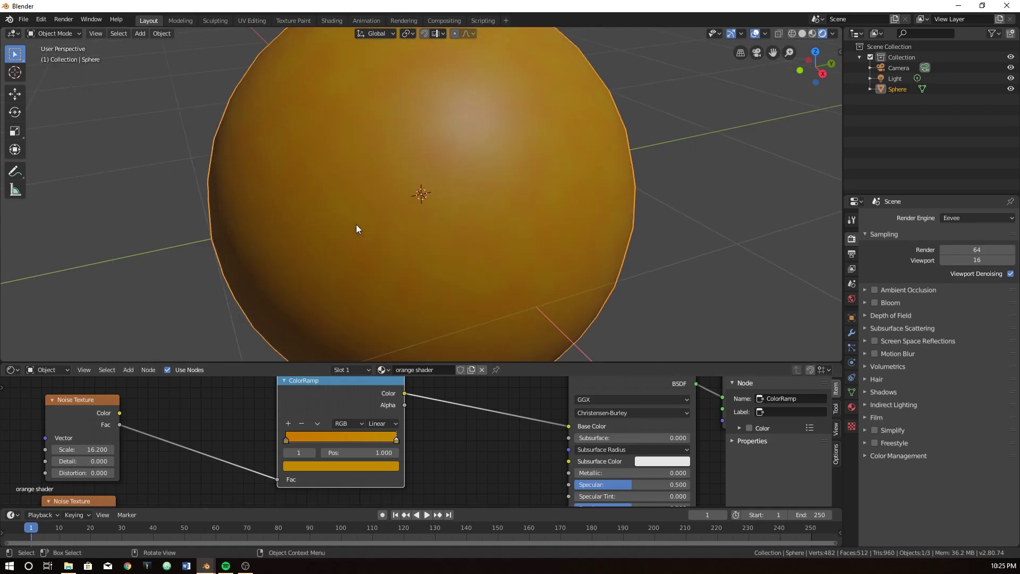
left_click_drag(82, 464, 170, 464)
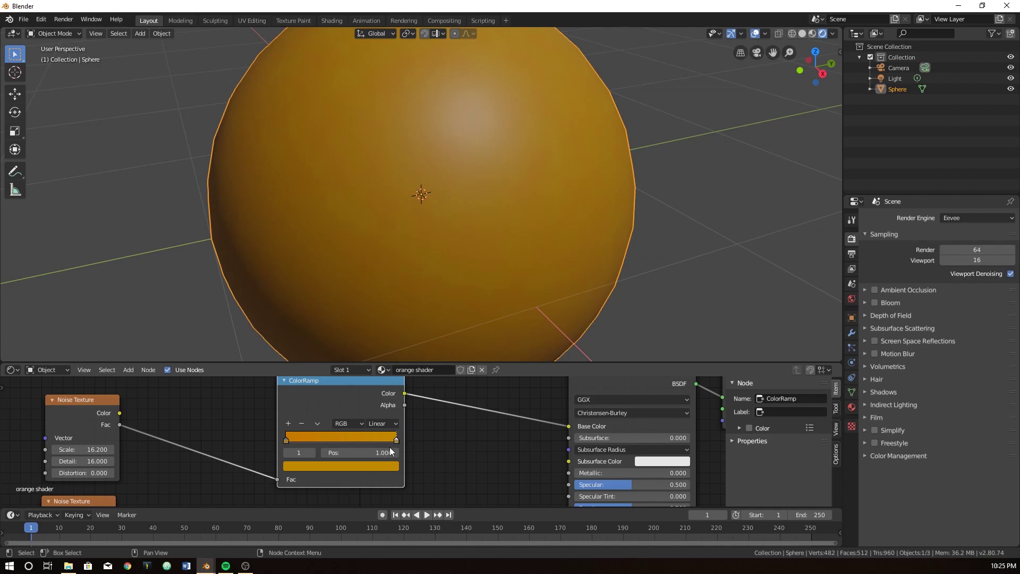
Preview the uppermost Noise Texture's Fac directly in Base Color at detail 0 and 16, and restore the ColorRamp's link to Base Color.
left_click_drag(119, 425, 568, 426)
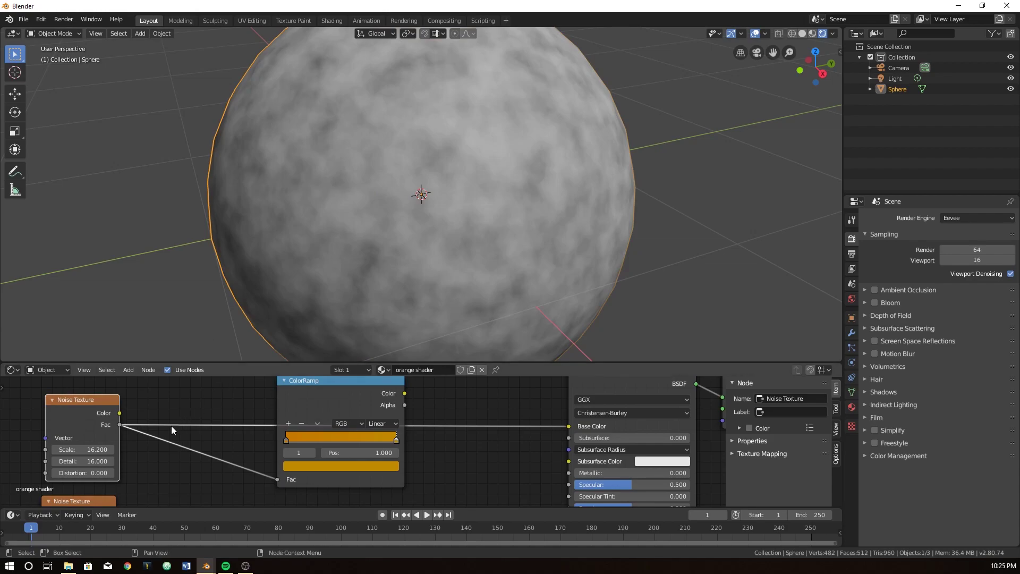
left_click_drag(91, 461, 40, 461)
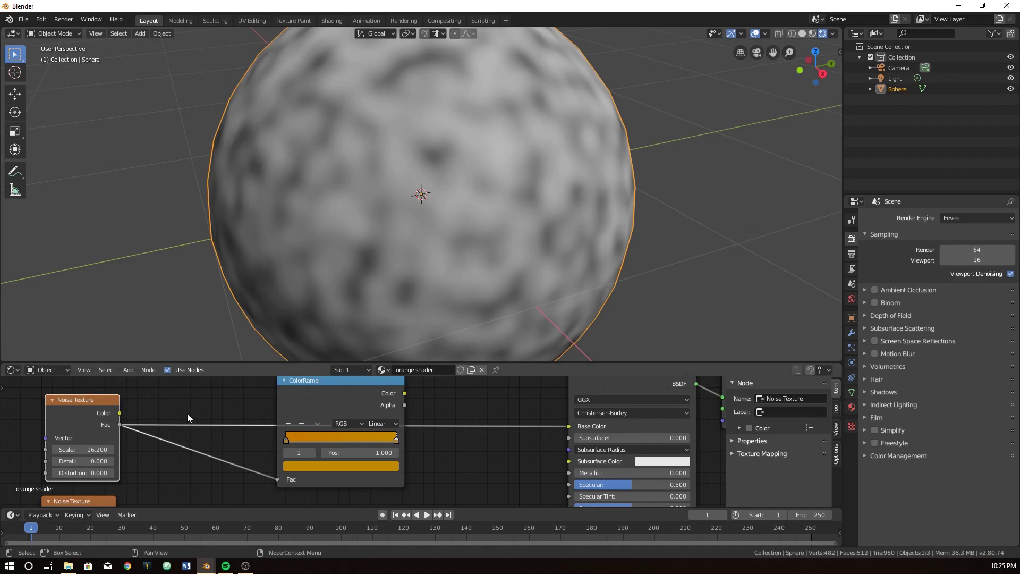
left_click_drag(85, 461, 122, 461)
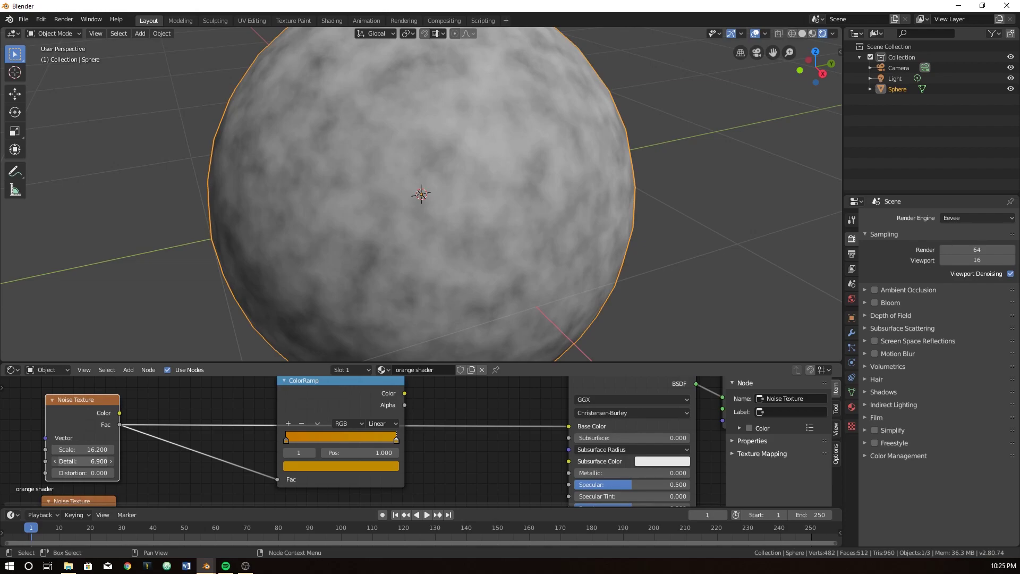
left_click_drag(95, 461, 80, 461)
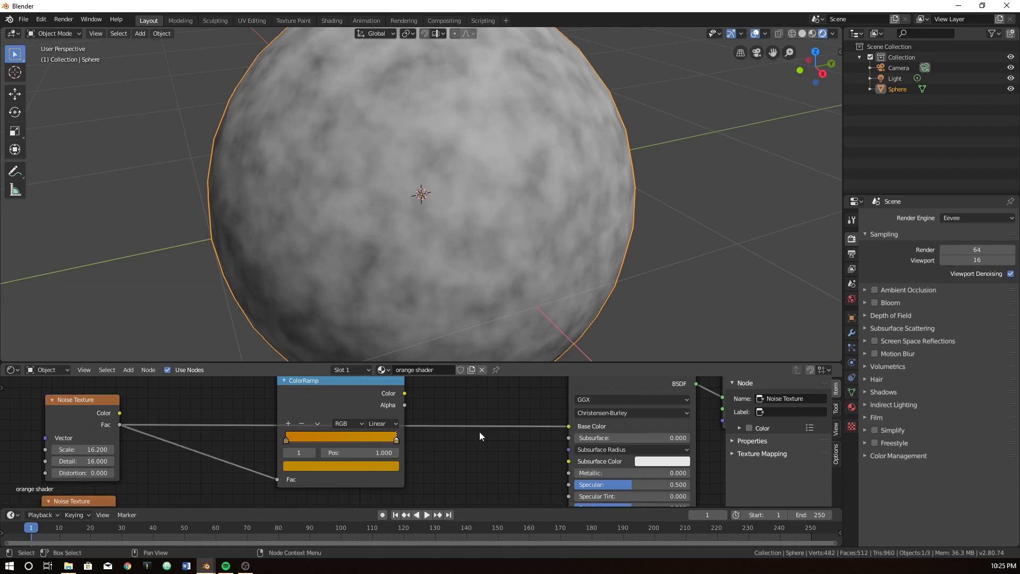
left_click_drag(403, 394, 569, 426)
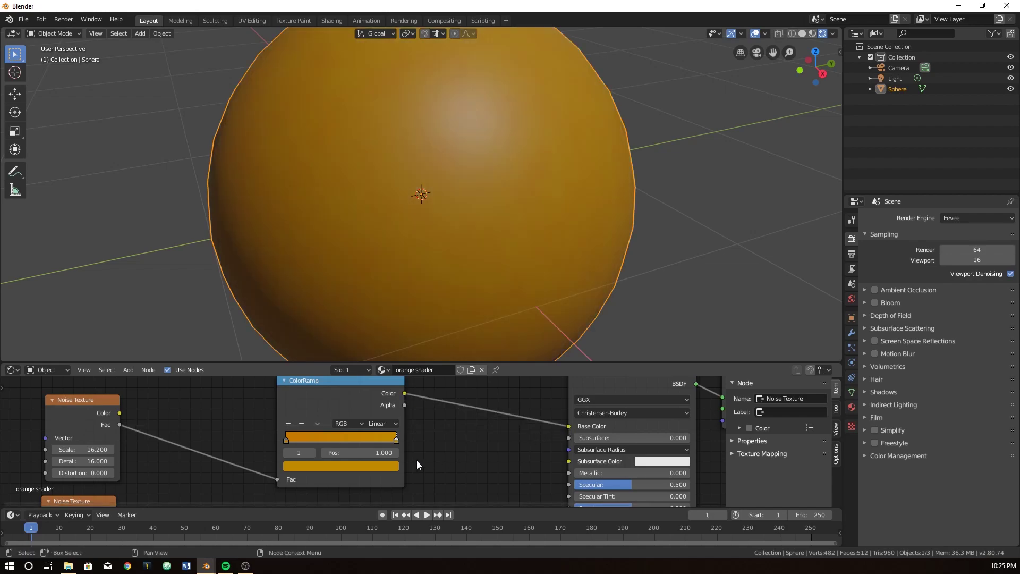
Recolor the ColorRamp's first stop to a deeper reddish orange and check the mottling on the sphere.
left_click(301, 462)
left_click_drag(304, 385, 308, 387)
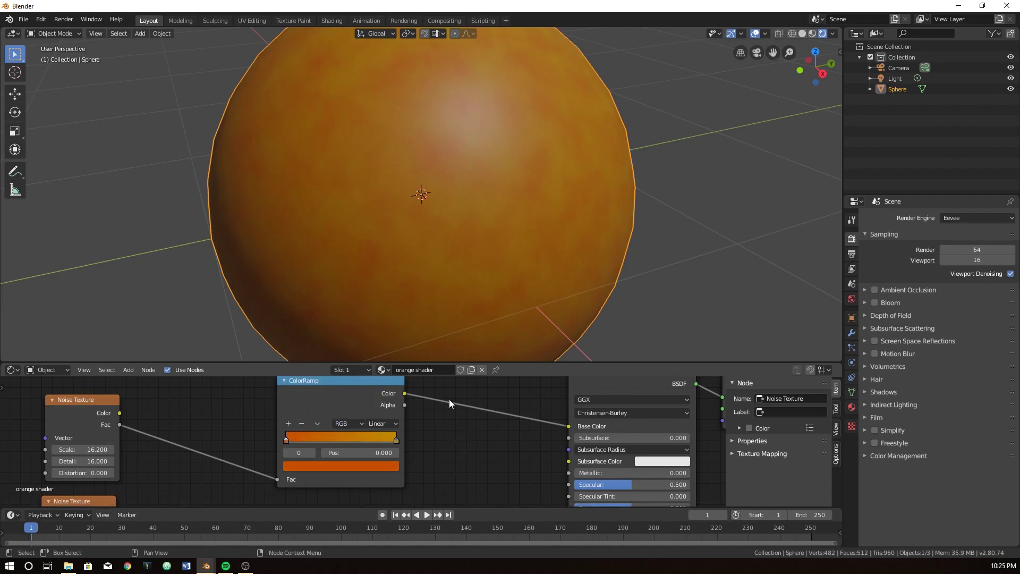
scroll(415, 204, "down", 5)
scroll(436, 211, "up", 5)
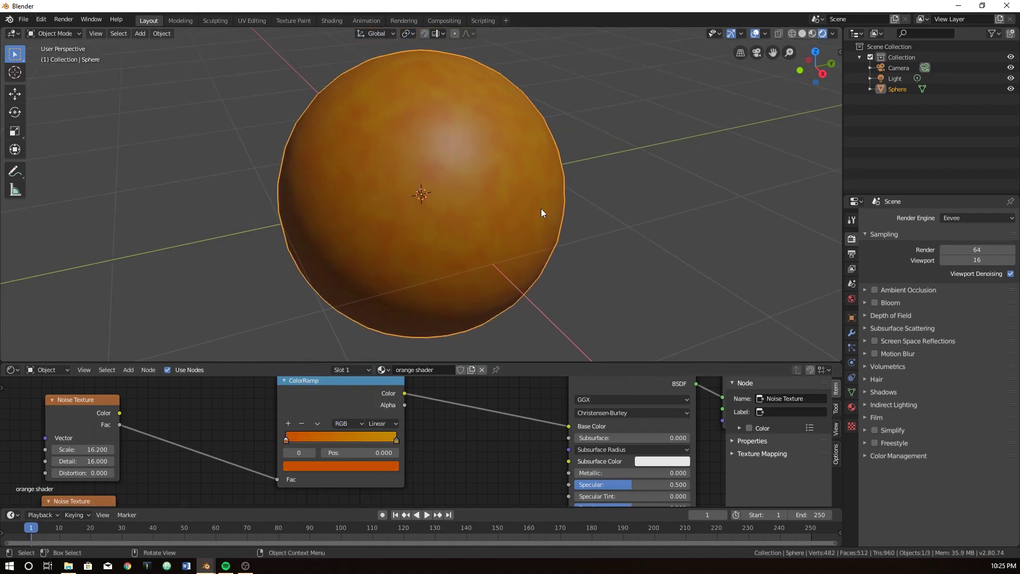
scroll(364, 256, "down", 2)
scroll(365, 256, "up", 2)
Collapse the ColorRamp and the Noise Texture that feeds it into compact nodes.
middle_click_drag(471, 435, 335, 460)
scroll(472, 417, "down", 4)
scroll(428, 413, "down", 3)
scroll(393, 438, "down", 2)
left_click_drag(305, 402, 349, 378)
left_click_drag(169, 418, 234, 392)
scroll(237, 406, "up", 3)
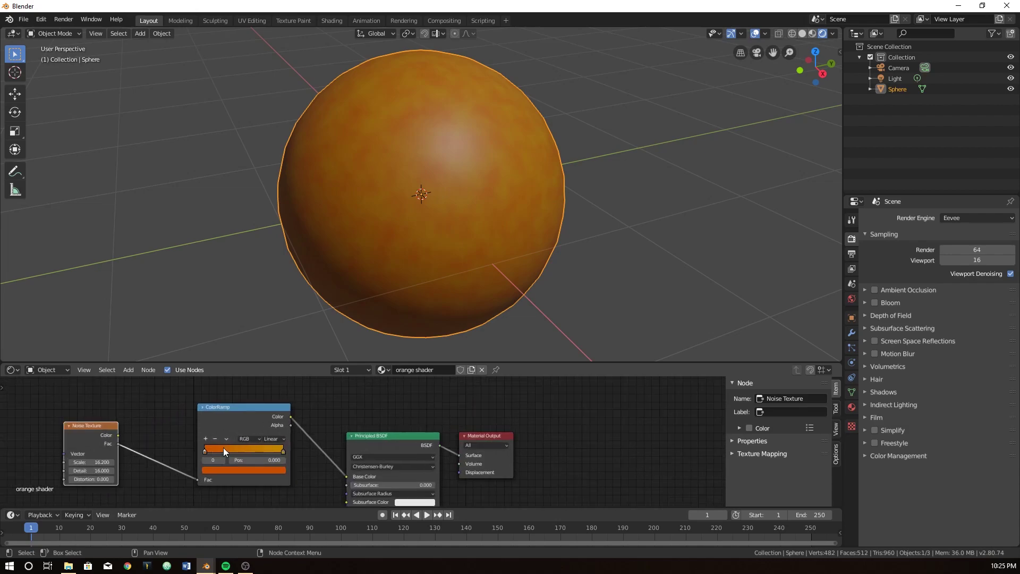
middle_click_drag(224, 447, 326, 430)
left_click(322, 423)
left_click(313, 398)
left_click(156, 421)
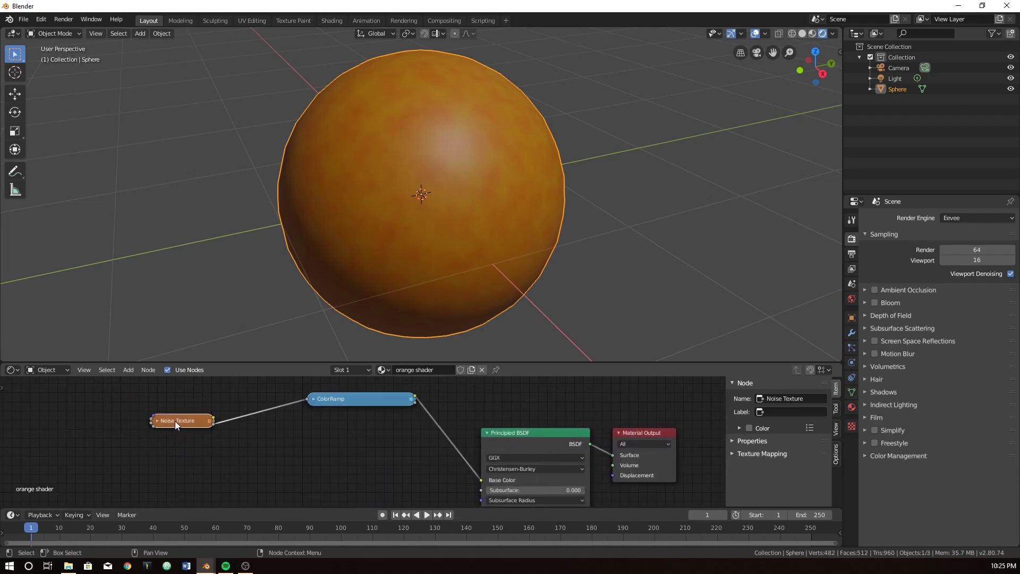
Move the collapsed Noise Texture and ColorRamp down beside the Principled BSDF's Base Color input.
left_click_drag(174, 421, 211, 407)
left_click_drag(328, 398, 357, 477)
left_click_drag(230, 411, 292, 482)
middle_click_drag(290, 464, 279, 389)
Duplicate the collapsed ColorRamp, place the copy below the original and expand it.
scroll(312, 420, "down", 2)
middle_click_drag(312, 419, 257, 406)
left_click_drag(88, 432, 213, 411)
scroll(250, 417, "up", 2)
left_click(253, 388)
key("shift+d")
left_click(240, 463)
left_click(208, 460)
middle_click_drag(245, 463, 244, 437)
left_click_drag(245, 432, 245, 405)
Place the unused Noise Texture beside the duplicated ColorRamp and link its Fac output to the ramp's Fac input.
left_click_drag(128, 418, 190, 472)
middle_click_drag(229, 421, 223, 398)
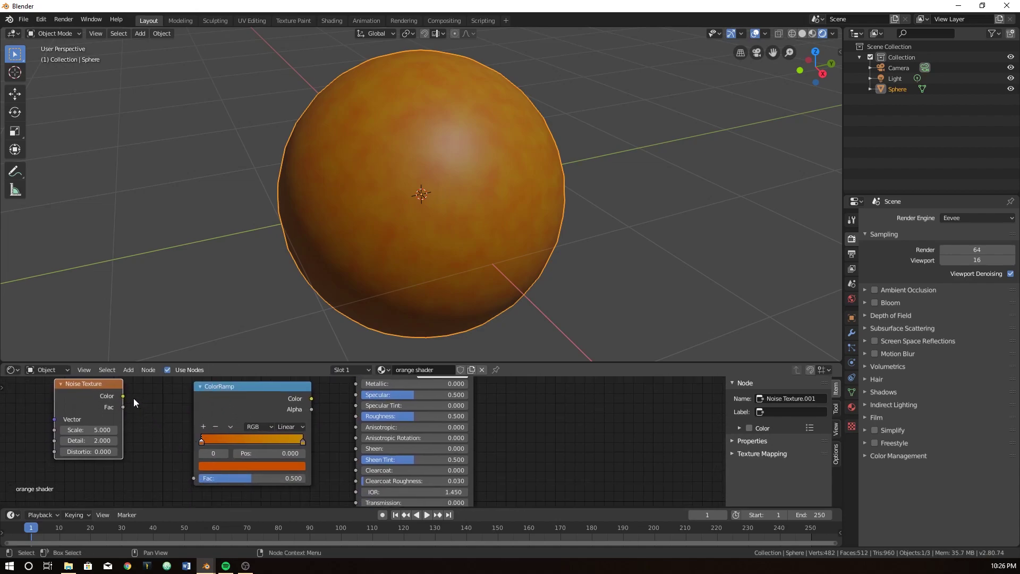
left_click_drag(123, 407, 194, 478)
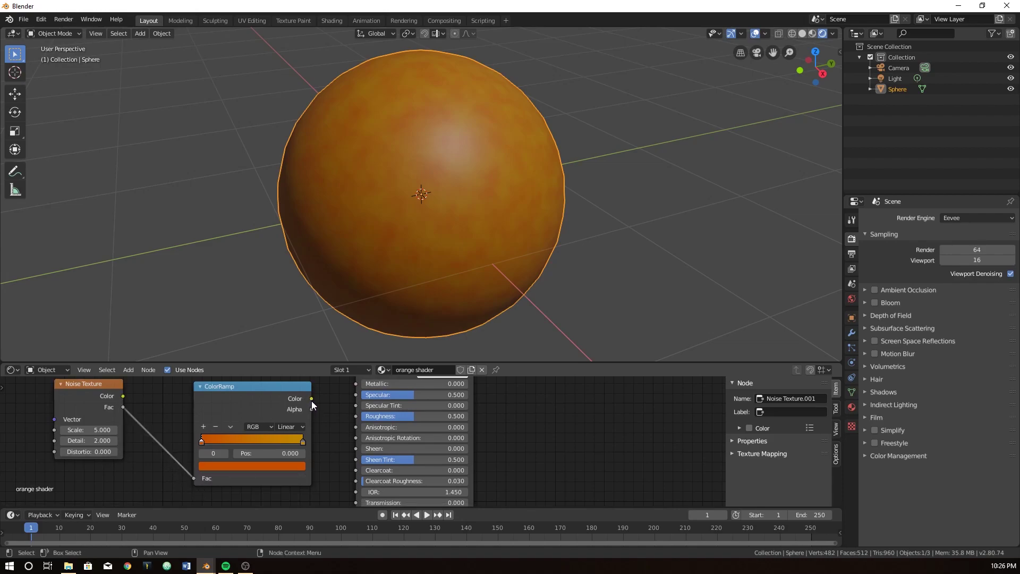
Enlarge the Shader Editor and link the duplicated ColorRamp's Color output to the Principled BSDF's Subsurface Color.
left_click_drag(311, 399, 344, 407)
scroll(340, 414, "down", 2)
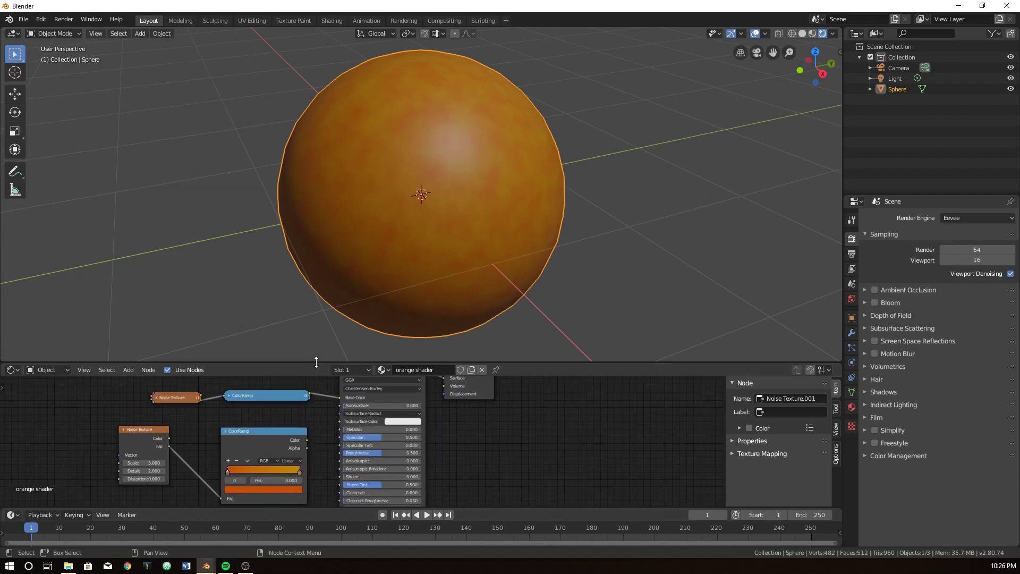
left_click_drag(346, 363, 278, 176)
scroll(306, 254, "up", 3)
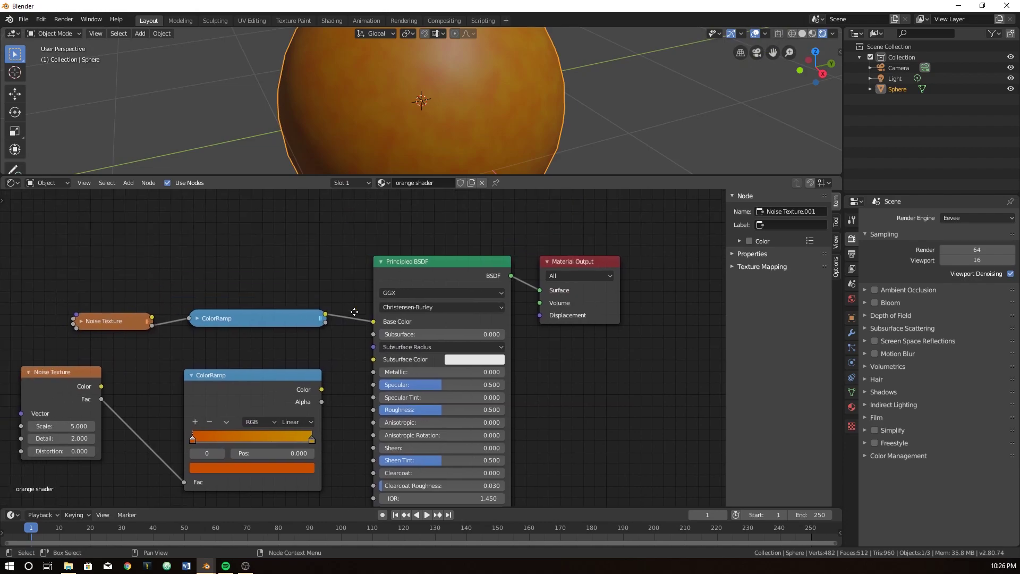
left_click_drag(323, 390, 374, 360)
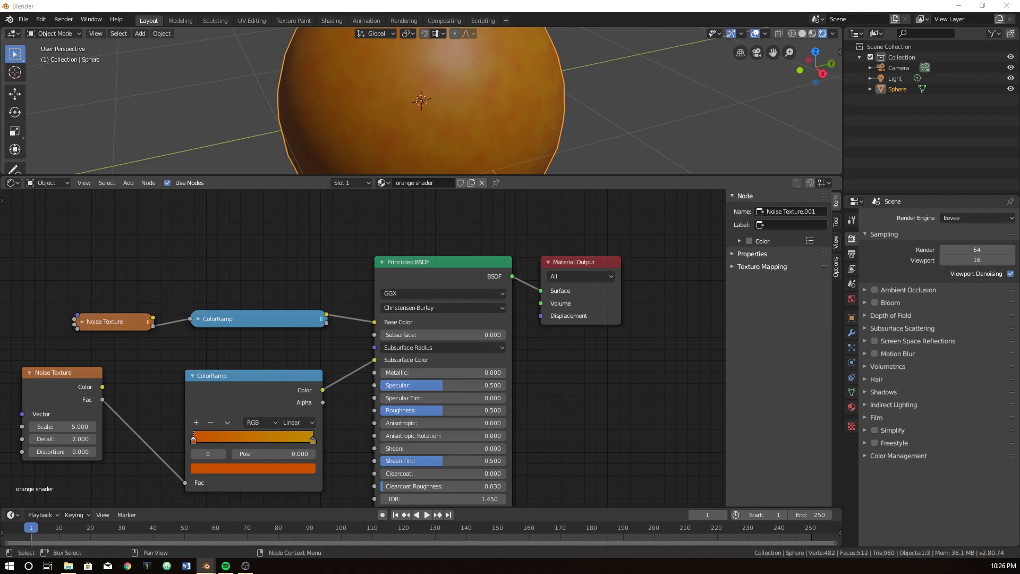
Set the Principled BSDF's Subsurface value to 0.25.
left_click(425, 333)
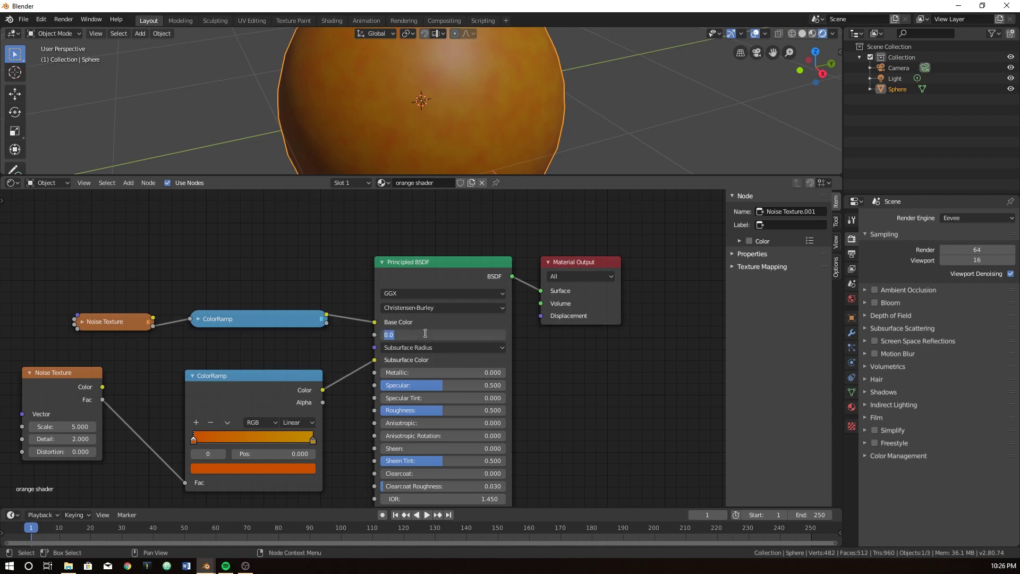
key("Escape")
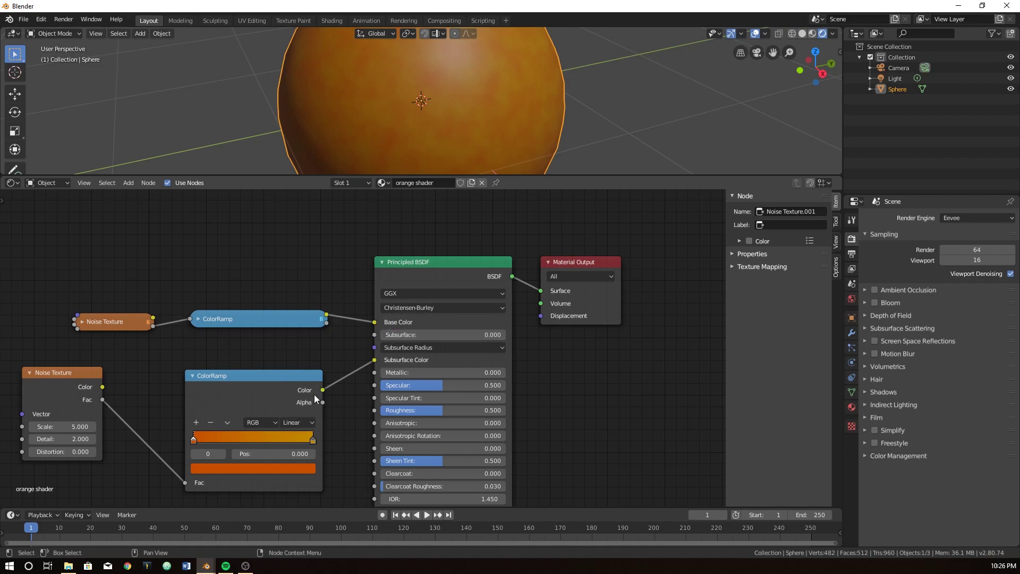
left_click_drag(431, 334, 459, 304)
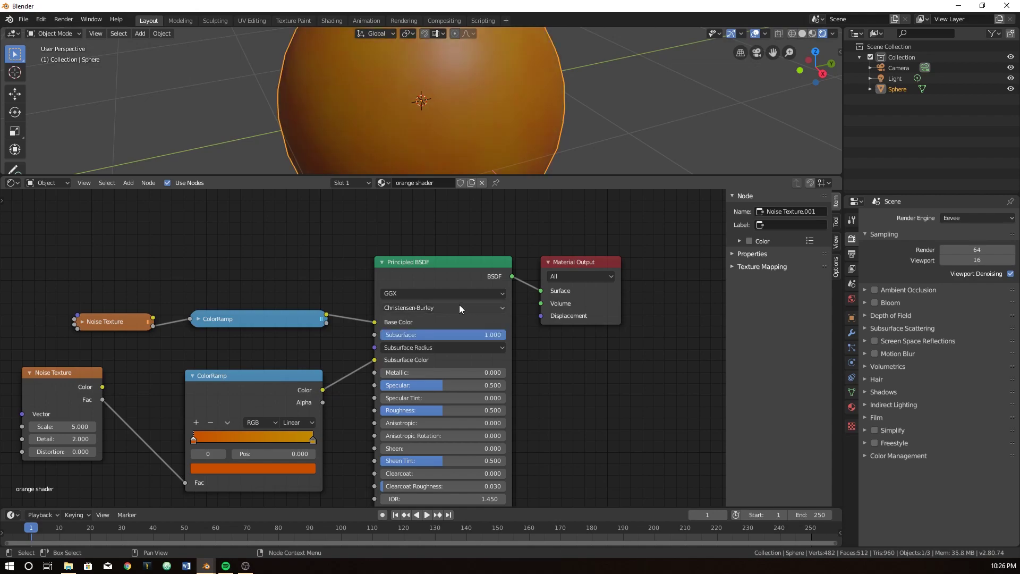
left_click(464, 335)
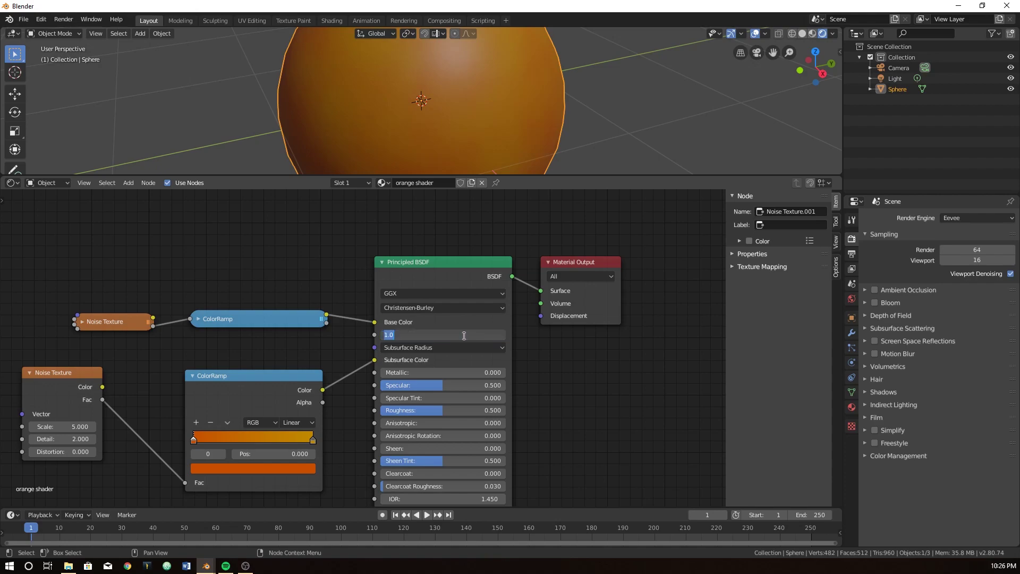
type(".25")
key("Return")
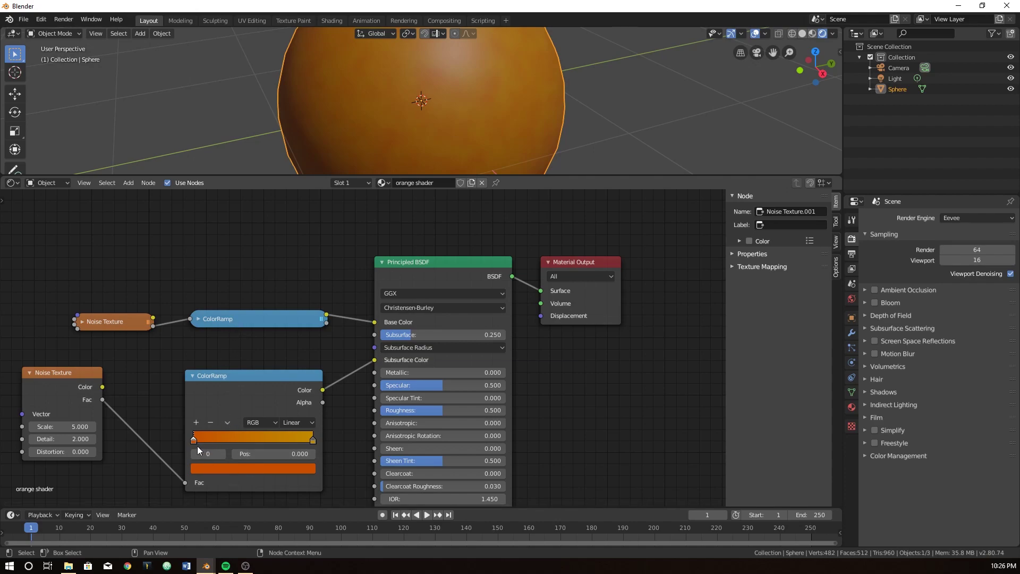
left_click(202, 467)
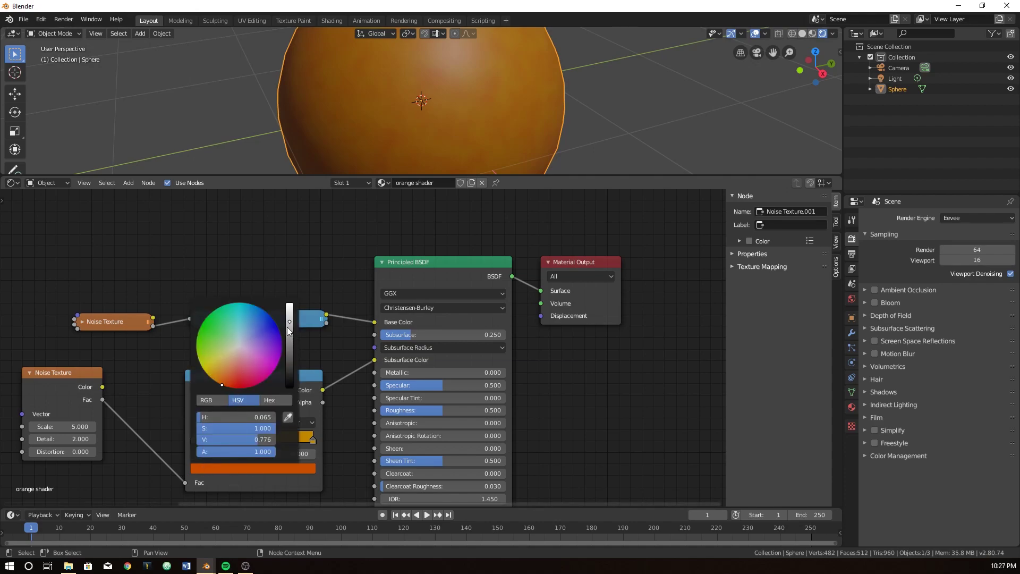
mouse_move(288, 326)
left_mouse_down()
mouse_move(289, 304)
mouse_move(290, 328)
left_mouse_up()
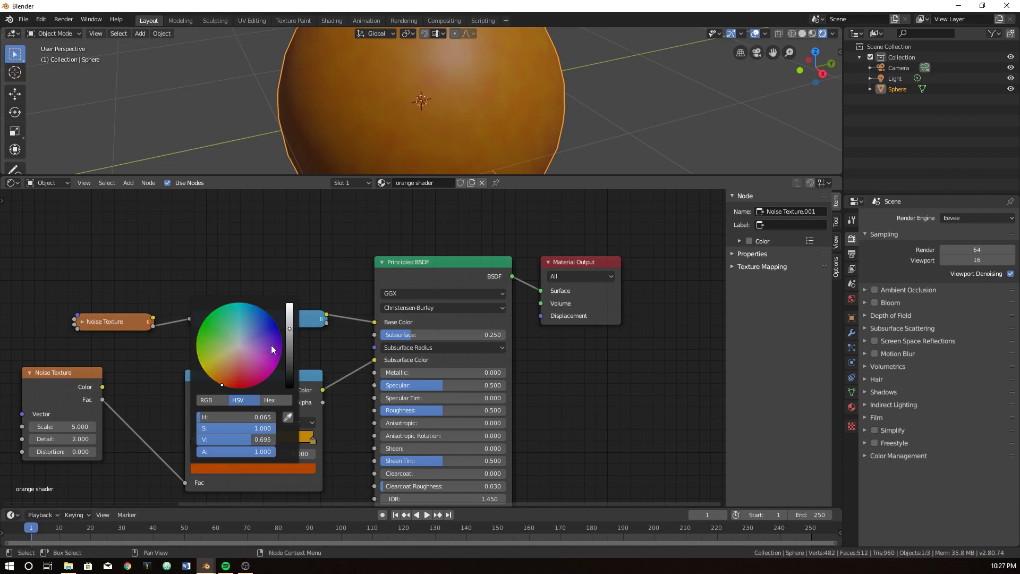
left_click(225, 374)
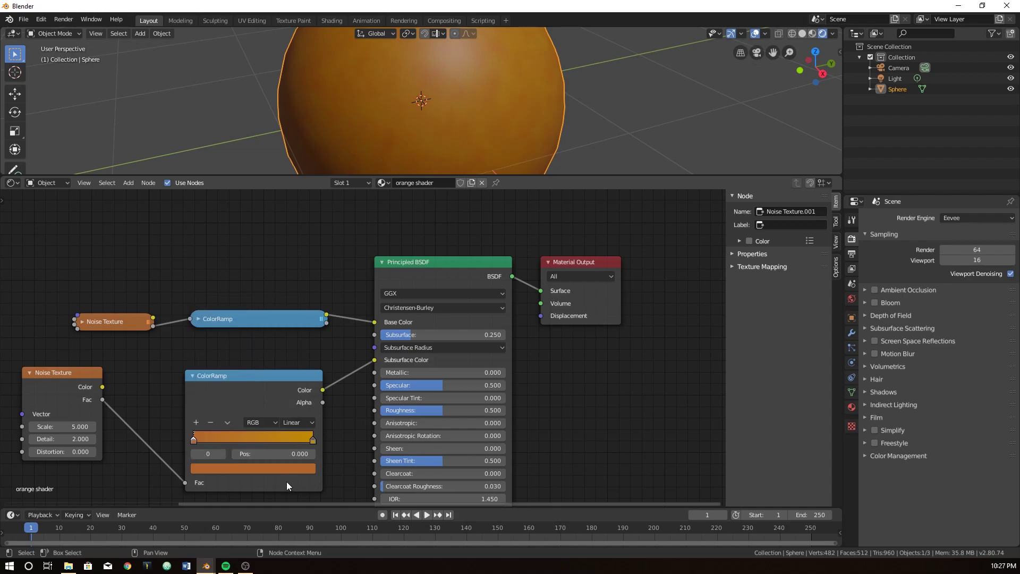
left_click(211, 469)
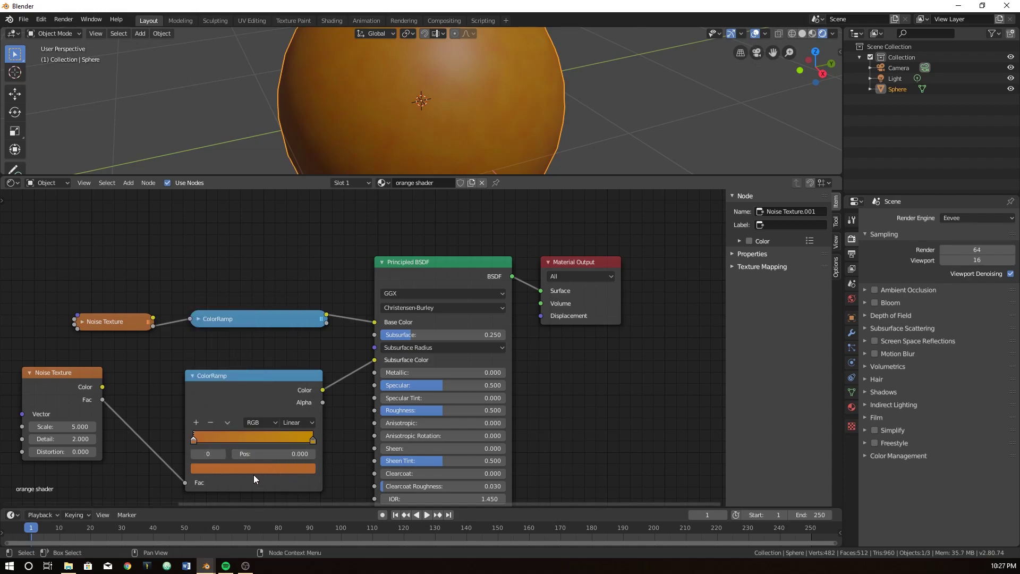
key("ctrl+z")
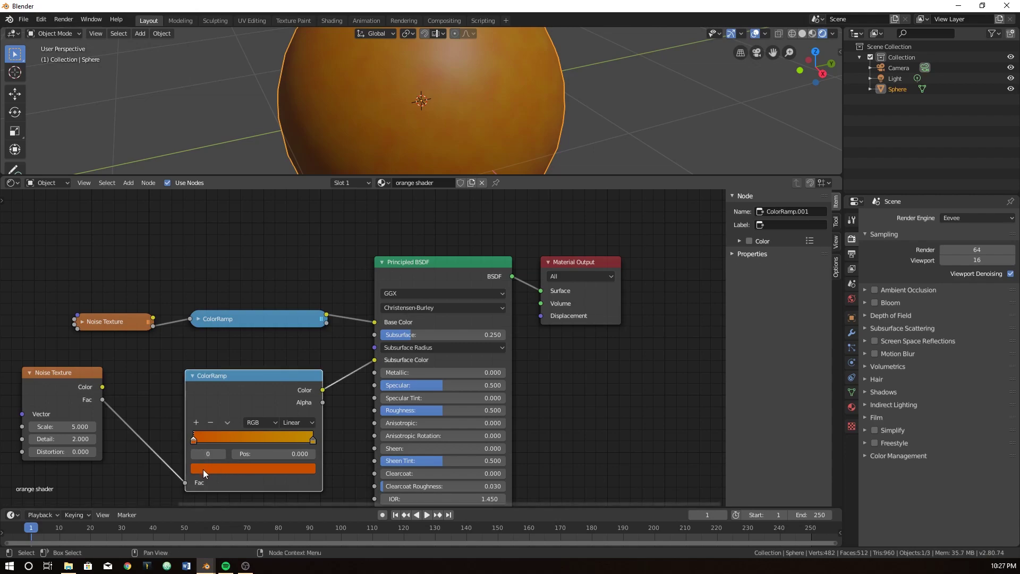
Lower the saturation of both color stops in the duplicated ColorRamp, keeping a paler orange and a paler yellow-orange.
left_click(203, 468)
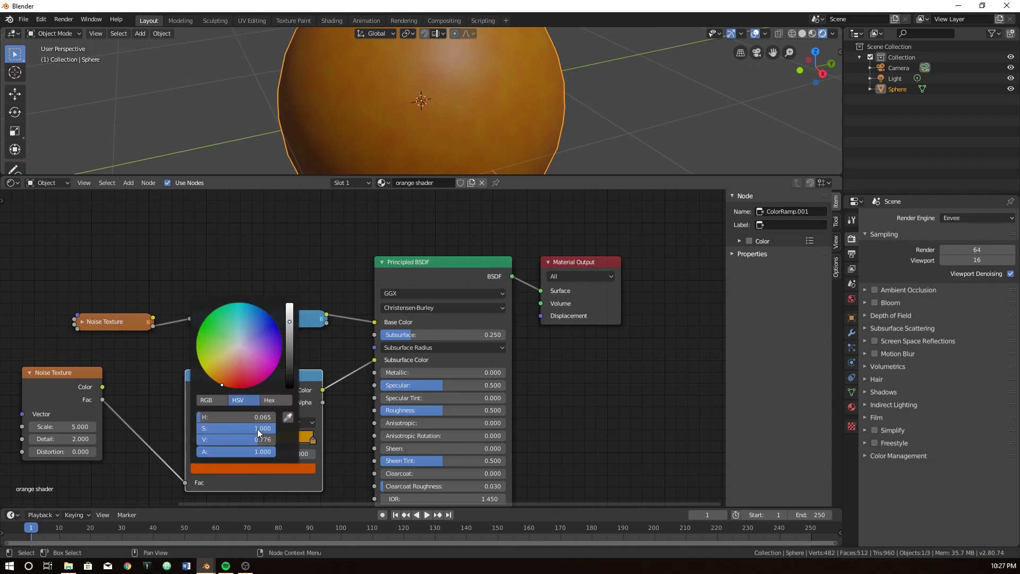
left_click_drag(259, 428, 229, 428)
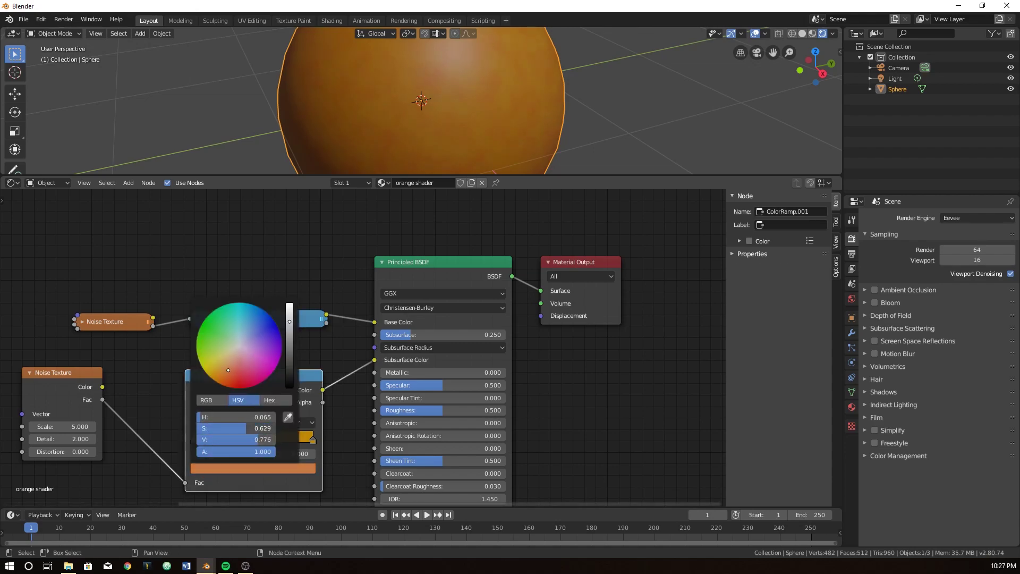
left_click(312, 441)
left_click(271, 467)
left_click_drag(265, 428, 248, 429)
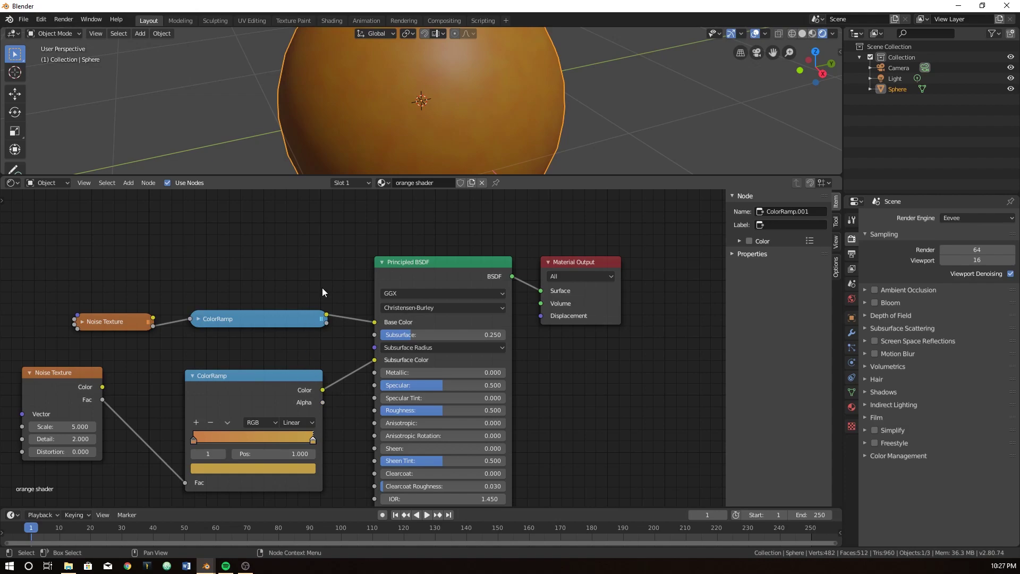
Enlarge the 3D viewport to show the whole sphere, and expand the Base Color ColorRamp above the subsurface one.
scroll(322, 288, "down", 2)
scroll(407, 132, "down", 3)
left_click_drag(528, 177, 528, 236)
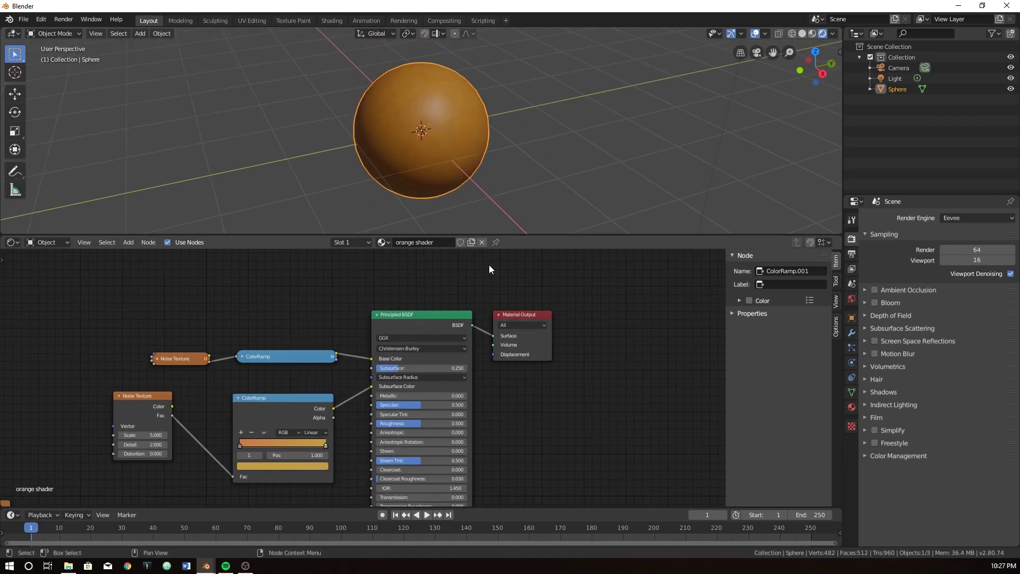
left_click(242, 357)
left_click_drag(273, 359, 270, 307)
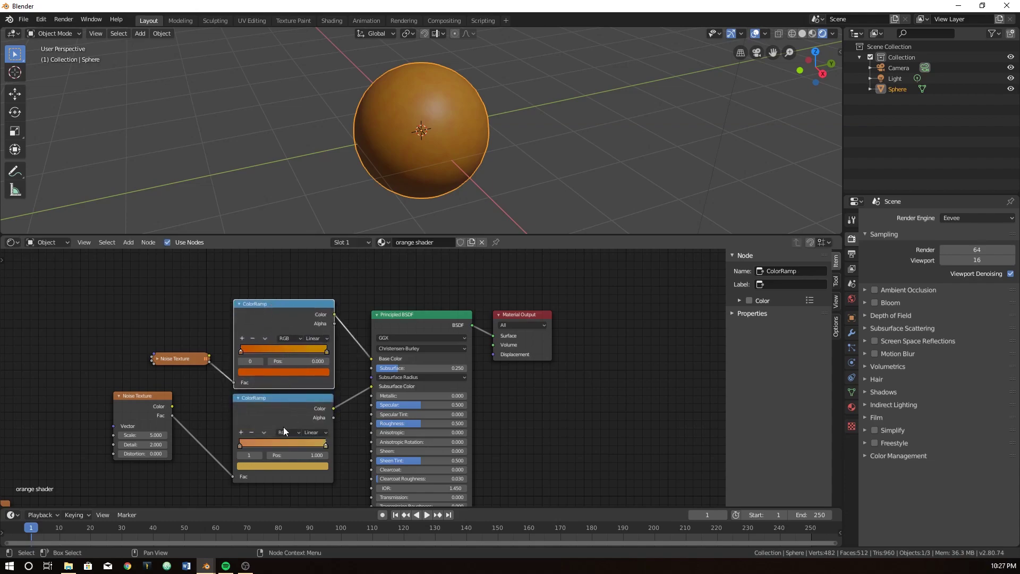
Try higher and lower Subsurface values on the Principled BSDF and review its subsurface inputs.
scroll(387, 432, "up", 3)
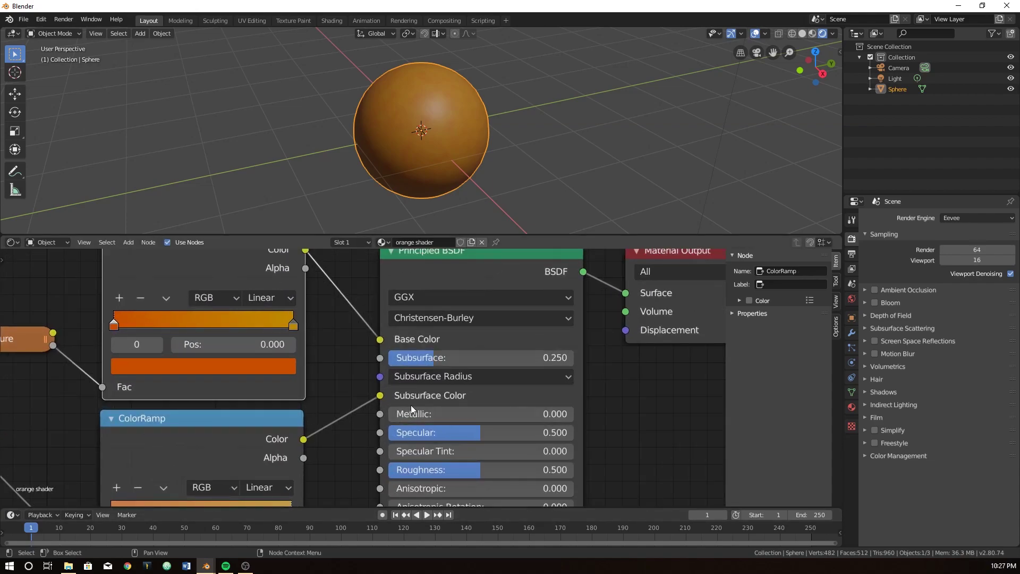
scroll(420, 402, "up", 1)
mouse_move(505, 356)
left_mouse_down()
mouse_move(475, 356)
mouse_move(553, 356)
mouse_move(440, 356)
mouse_move(671, 355)
mouse_move(494, 356)
mouse_move(645, 355)
mouse_move(594, 356)
left_mouse_up()
left_click_drag(504, 355, 440, 356)
scroll(609, 377, "down", 4)
scroll(589, 371, "up", 2)
scroll(457, 338, "up", 2)
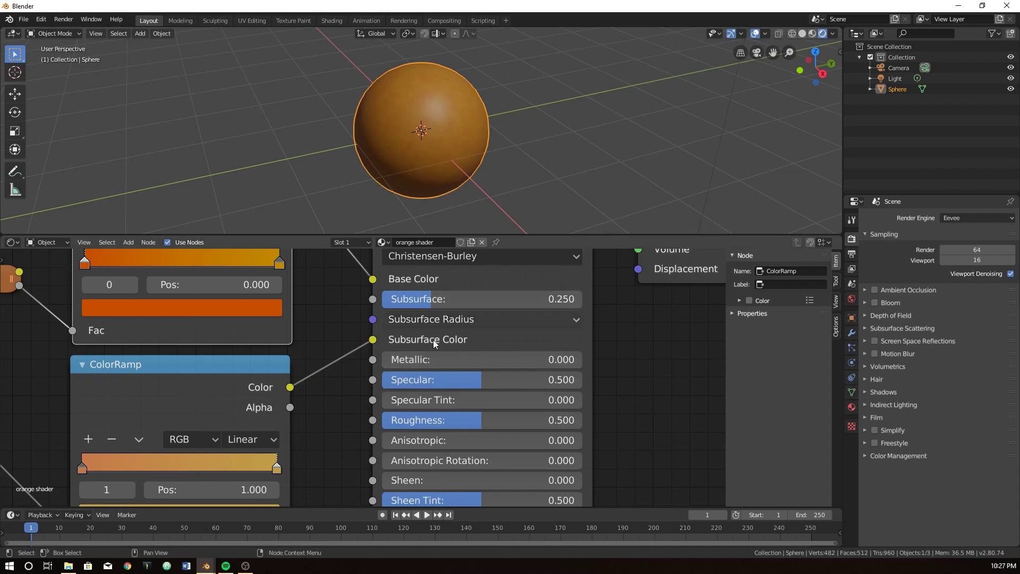
scroll(461, 377, "down", 1)
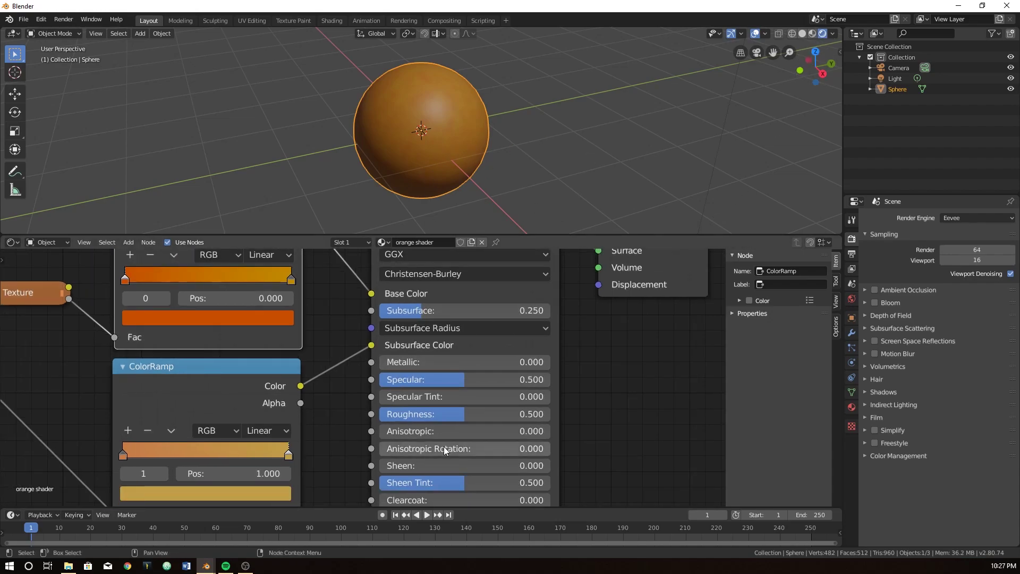
scroll(473, 342, "down", 3)
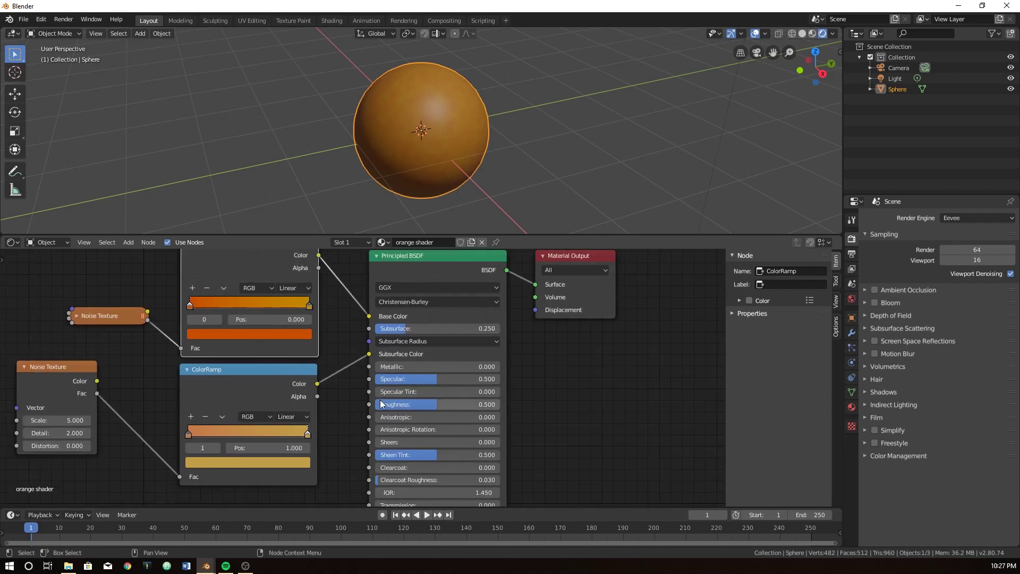
Raise the Principled BSDF's Specular value to 0.786.
middle_click_drag(384, 415, 347, 448)
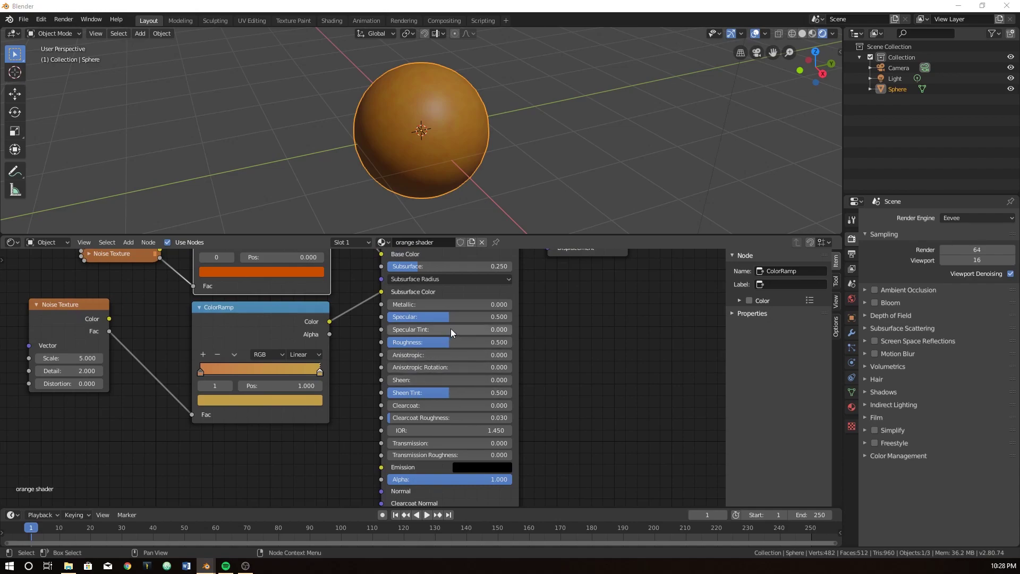
left_click_drag(451, 317, 483, 317)
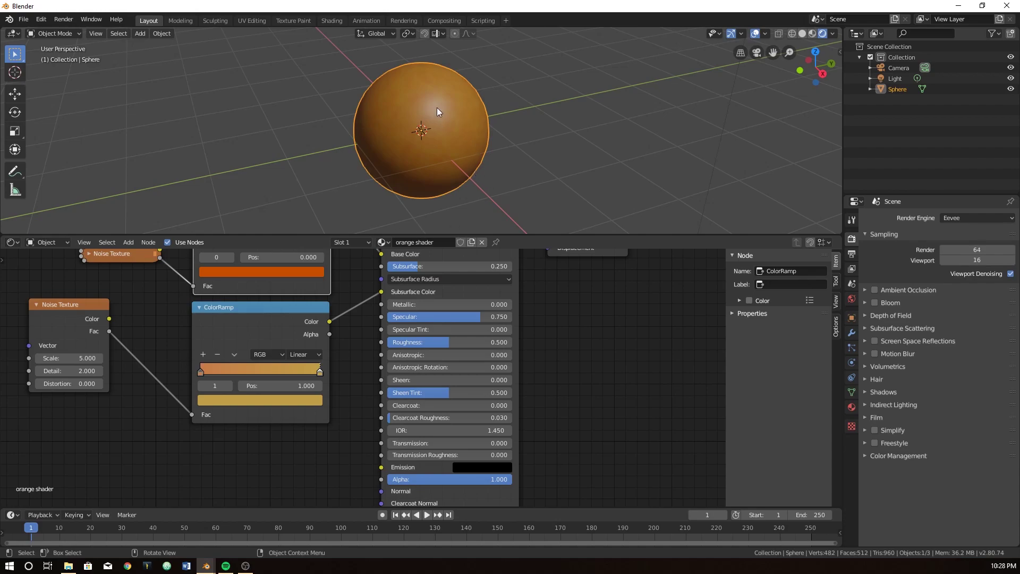
mouse_move(471, 317)
left_mouse_down()
mouse_move(426, 317)
mouse_move(484, 317)
left_mouse_up()
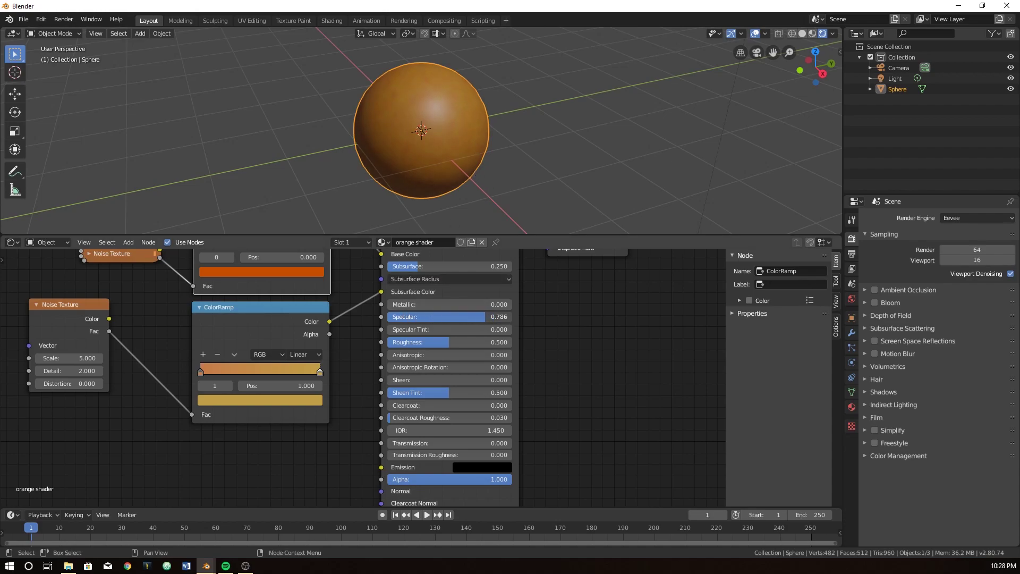
Add a third Noise Texture below the other two and link its Fac output to the Principled BSDF's Normal input.
scroll(467, 345, "down", 1)
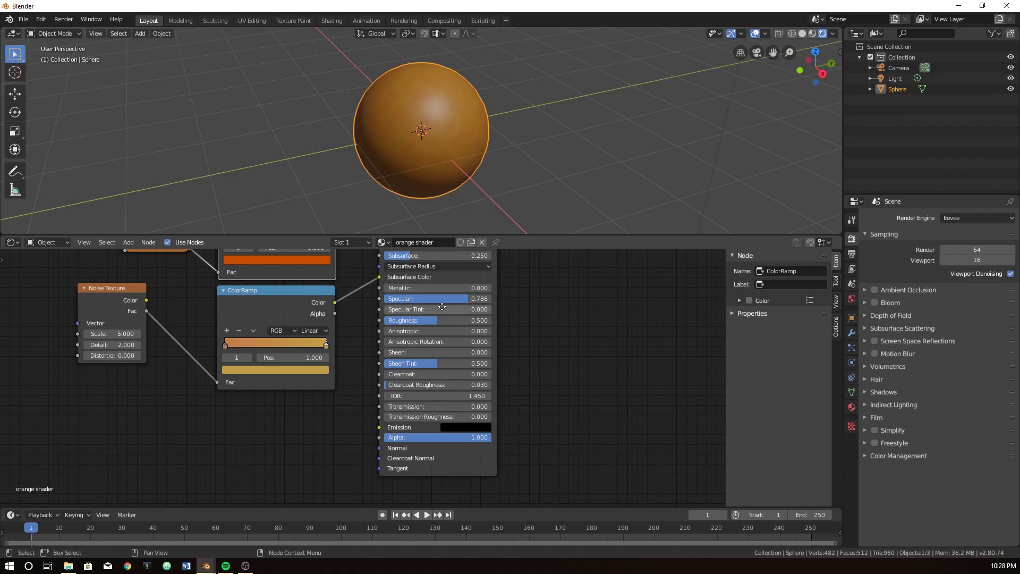
middle_click_drag(442, 307, 496, 299)
middle_click_drag(253, 425, 353, 382)
scroll(354, 382, "down", 3)
middle_click_drag(271, 400, 206, 424)
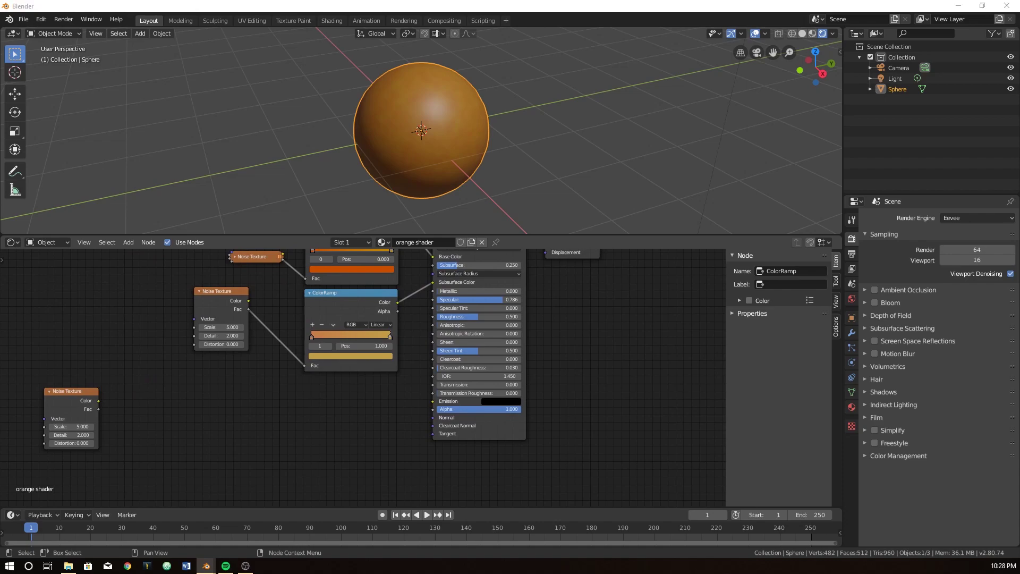
scroll(353, 423, "up", 2)
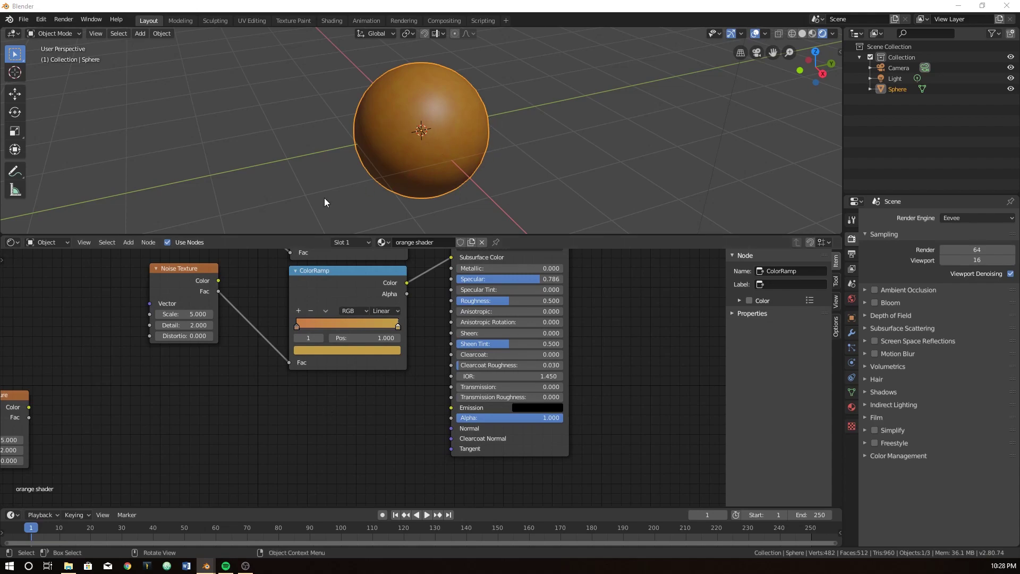
left_click_drag(19, 395, 141, 375)
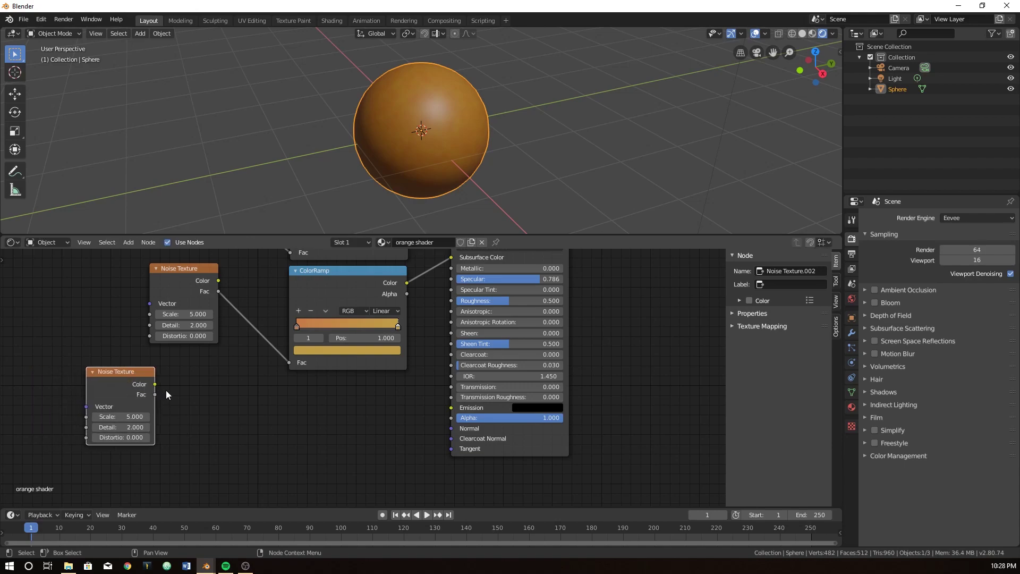
left_click(214, 407)
key("shift+a")
left_click_drag(154, 394, 453, 428)
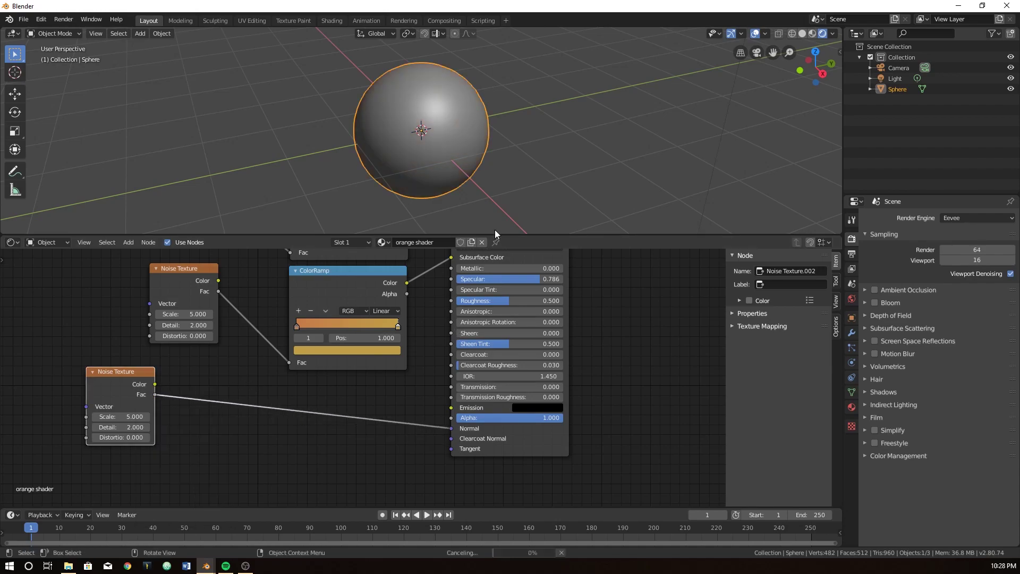
Insert a Bump node between the third Noise Texture and the Principled BSDF's Normal input, with the noise Fac feeding Height.
scroll(361, 352, "down", 2)
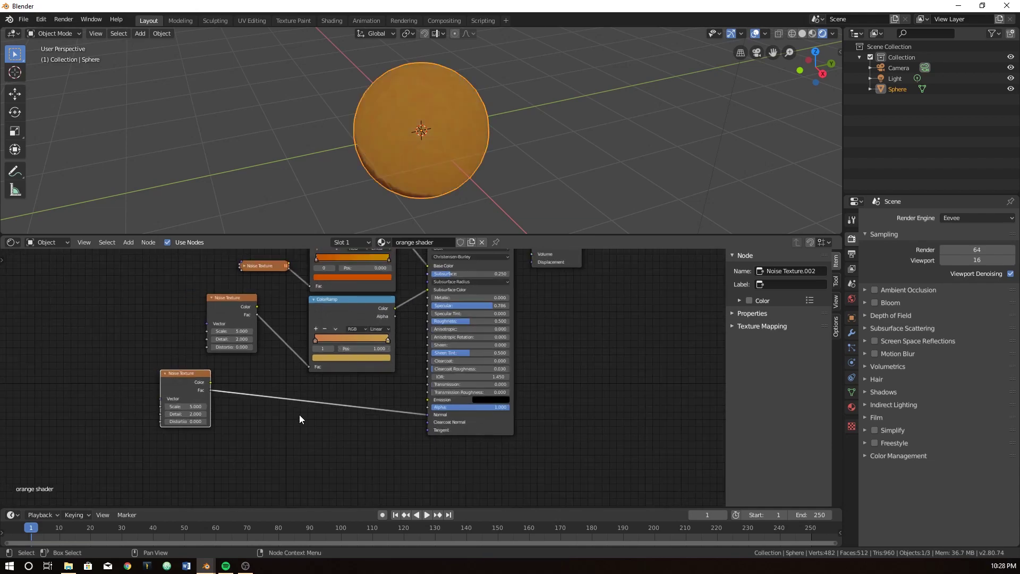
middle_click_drag(394, 383, 375, 401)
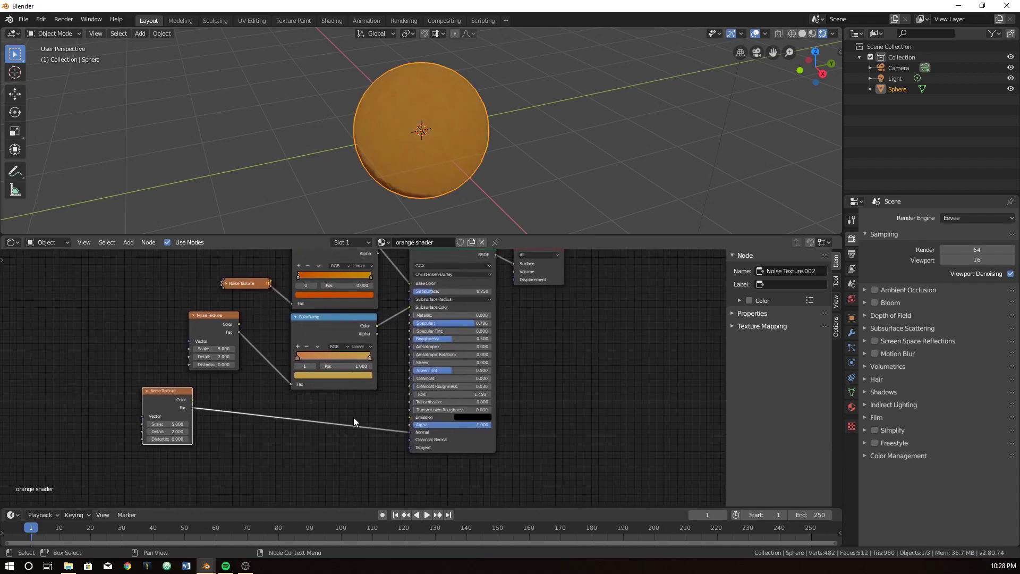
key("shift+a")
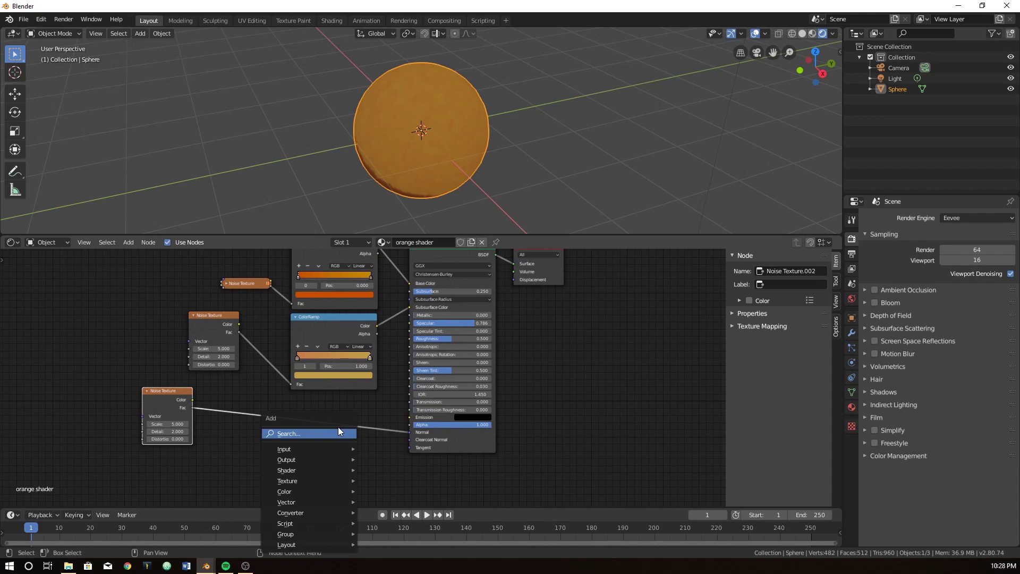
left_click(338, 432)
type("bum")
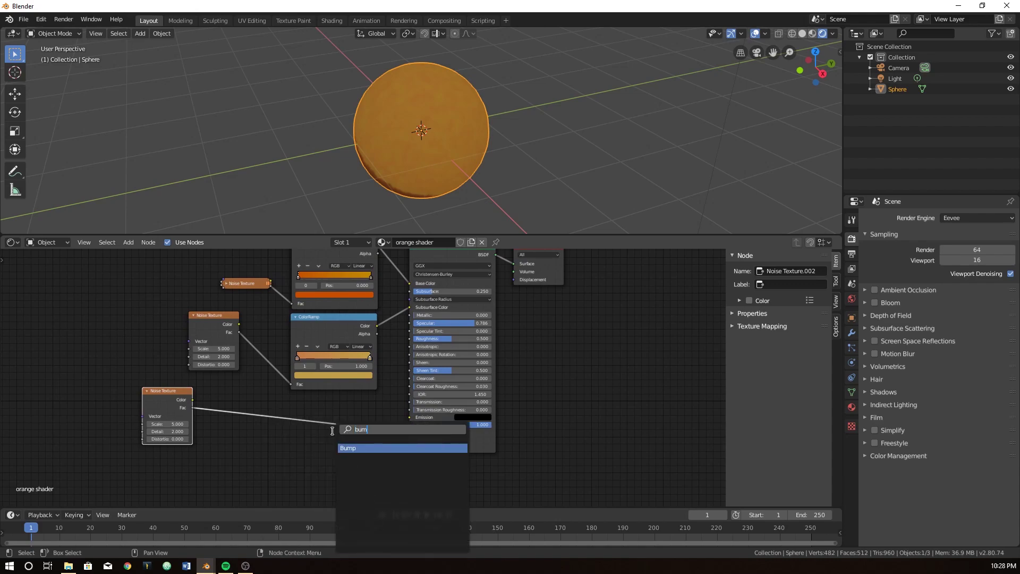
type("p")
key("Return")
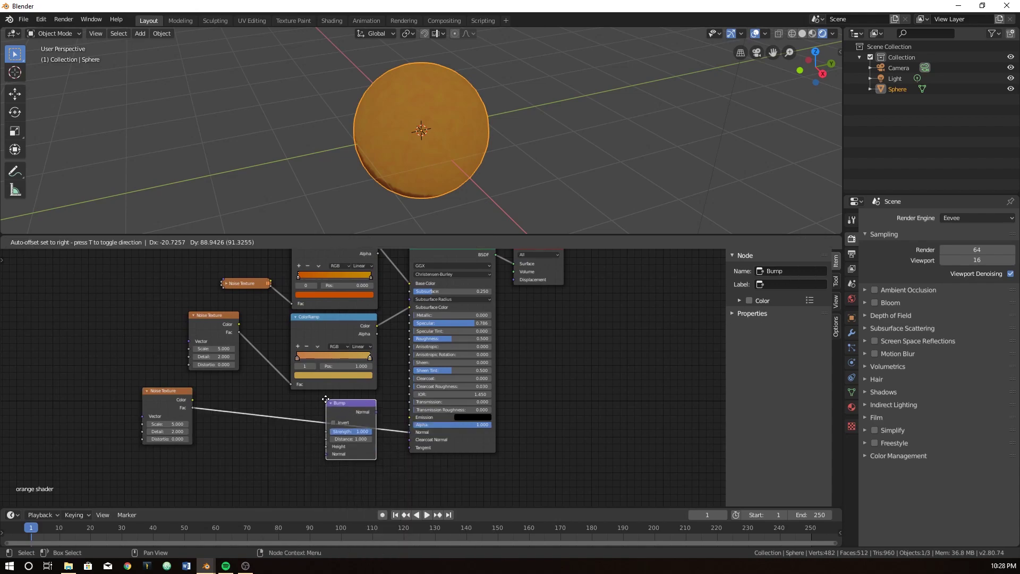
left_click(326, 402)
scroll(326, 402, "up", 2)
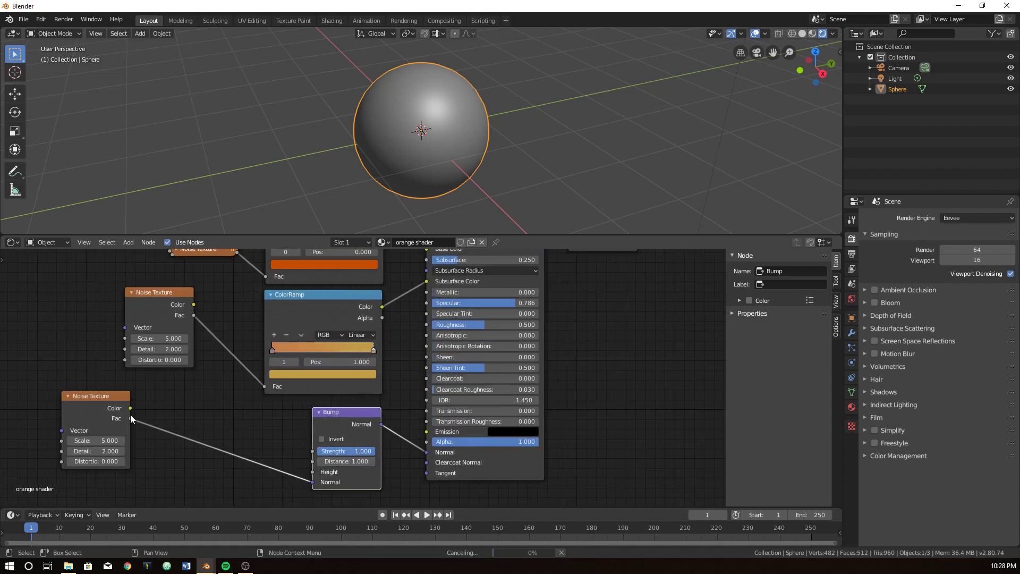
mouse_move(313, 482)
left_mouse_down()
mouse_move(298, 477)
mouse_move(312, 471)
left_mouse_up()
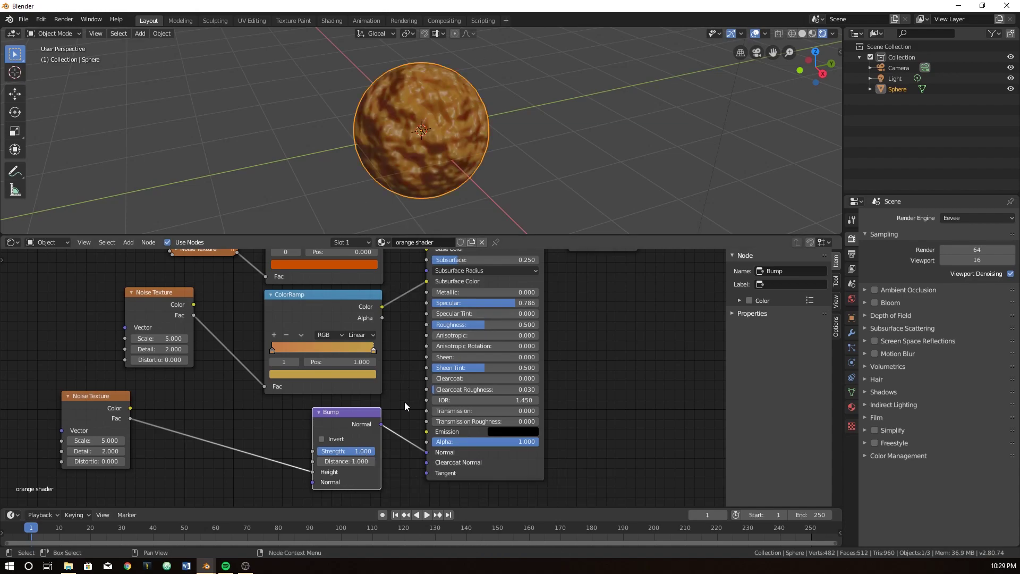
Set the Bump node's Strength to 0.5 and Distance to 0.1, and inspect the sphere's surface up close.
left_click_drag(362, 453, 308, 451)
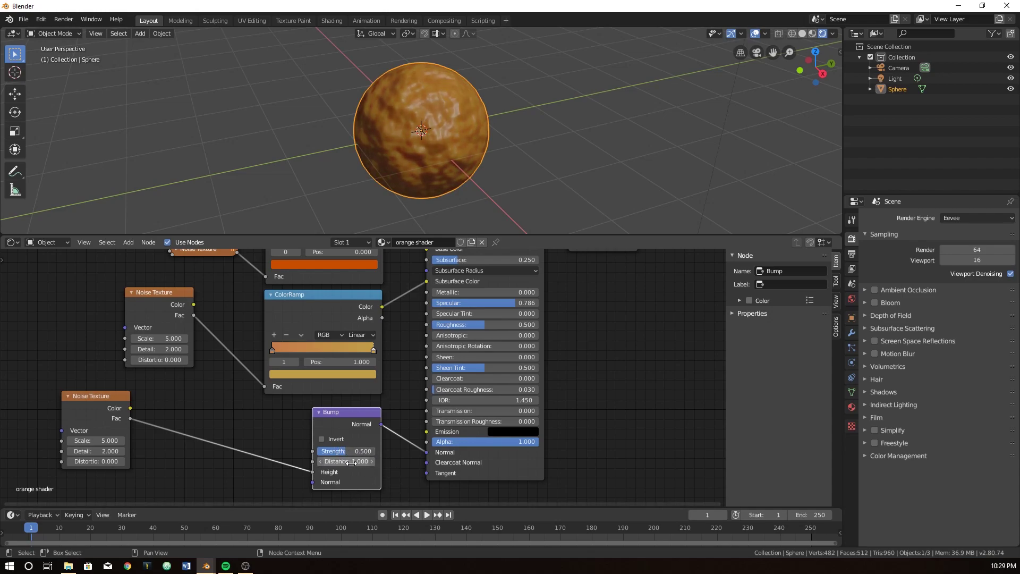
left_click_drag(348, 461, 335, 462)
scroll(310, 397, "down", 2)
middle_click_drag(274, 417, 334, 411)
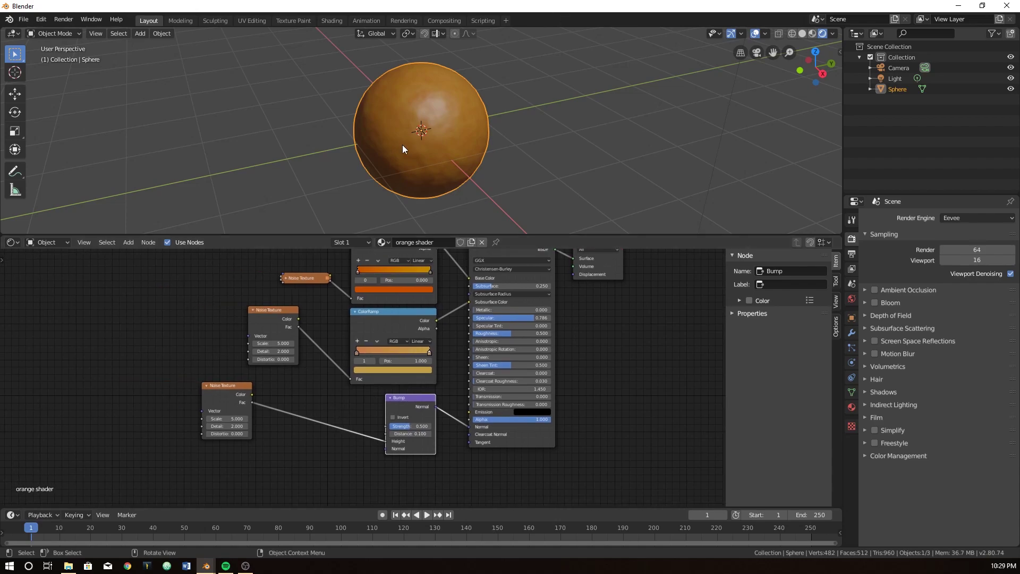
scroll(426, 149, "up", 3)
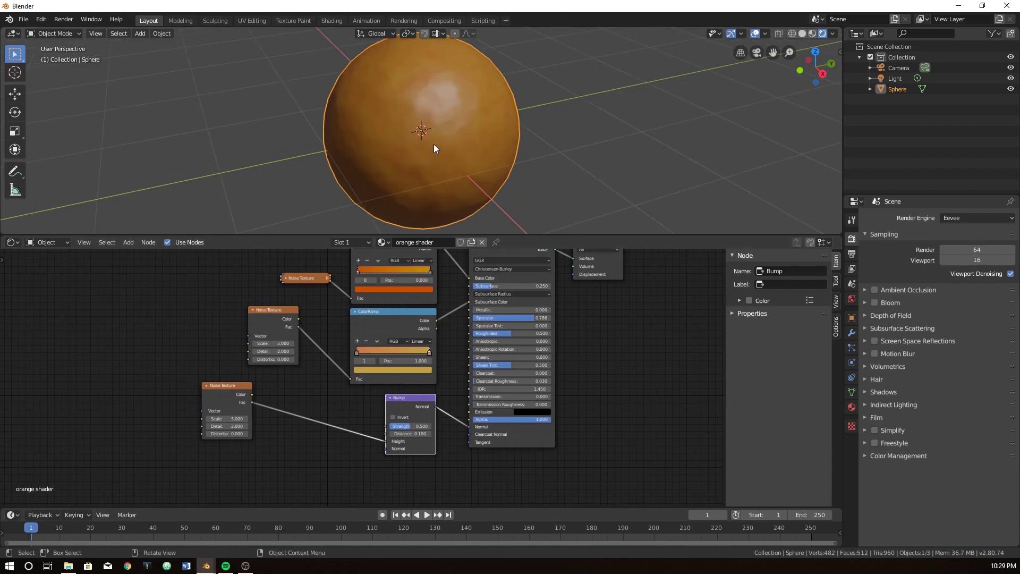
Expand the collapsed Base Color Noise Texture and add a Texture Coordinate node ahead of the three noise textures.
scroll(292, 308, "down", 3)
middle_click_drag(292, 300, 275, 382)
middle_click_drag(210, 378, 198, 336)
left_click(260, 331)
left_click_drag(277, 330, 258, 304)
key("shift+a")
left_click(155, 343)
type("text")
key("Return")
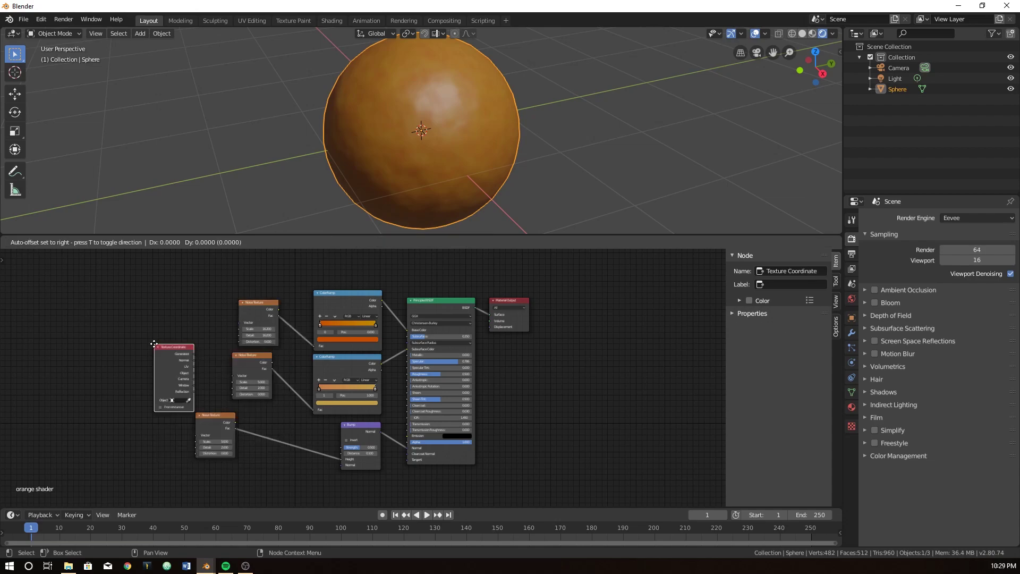
left_click(126, 340)
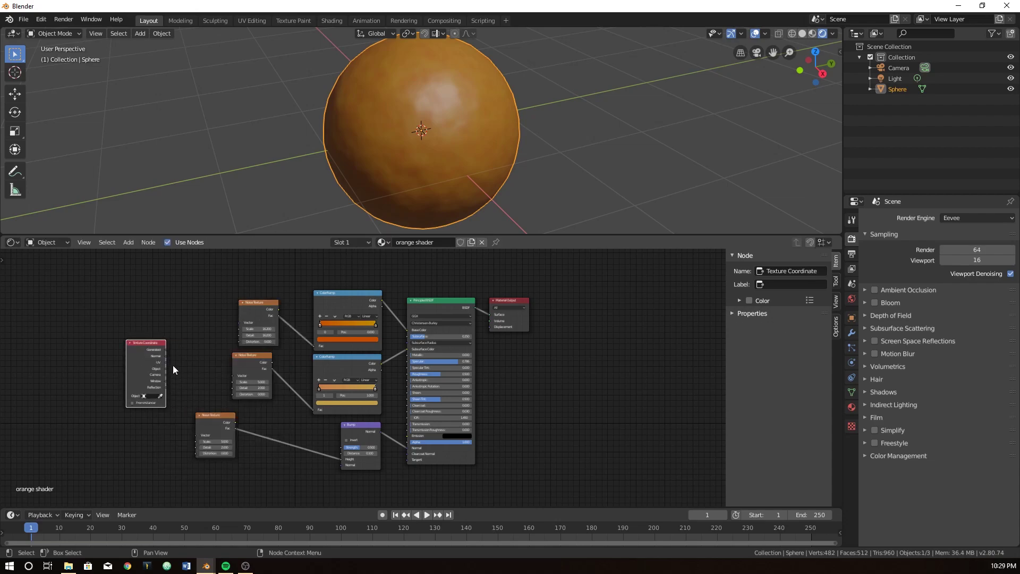
Link the Texture Coordinate's Object output to the Vector input of all three Noise Textures.
scroll(173, 365, "up", 2)
left_click_drag(71, 336, 178, 296)
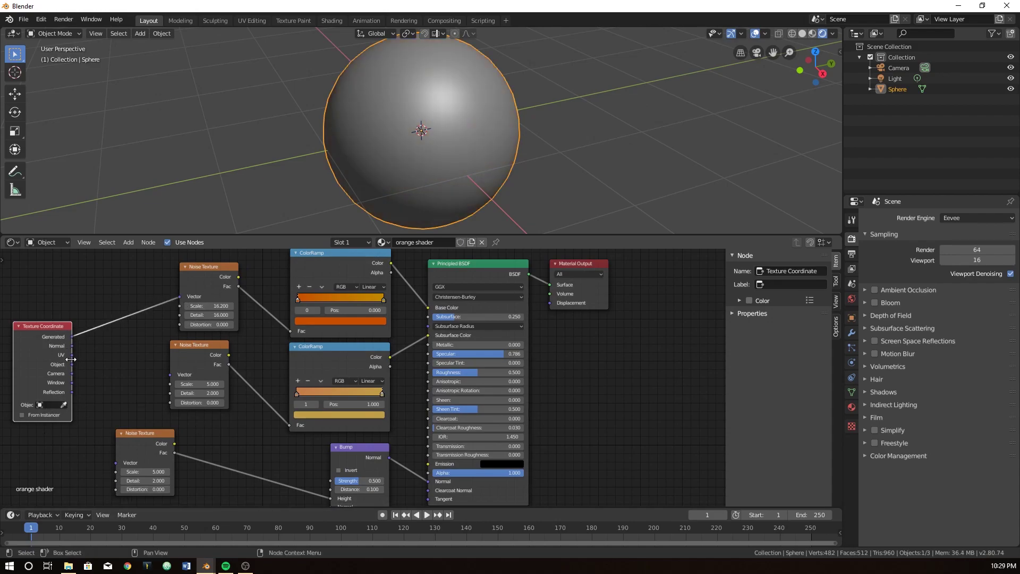
left_click_drag(71, 364, 181, 297)
left_click_drag(78, 365, 169, 374)
left_click_drag(114, 457, 116, 464)
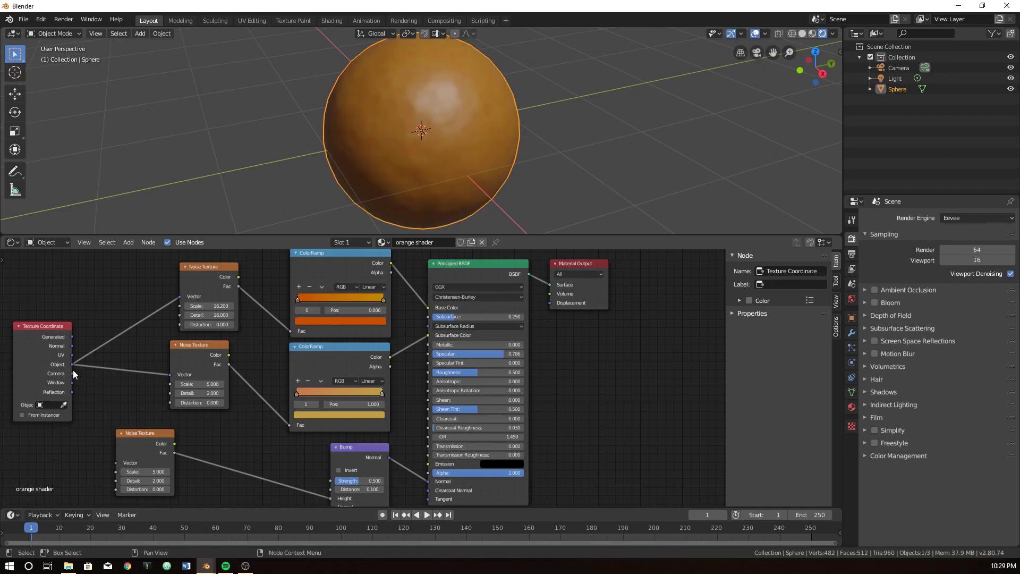
left_click_drag(72, 366, 116, 462)
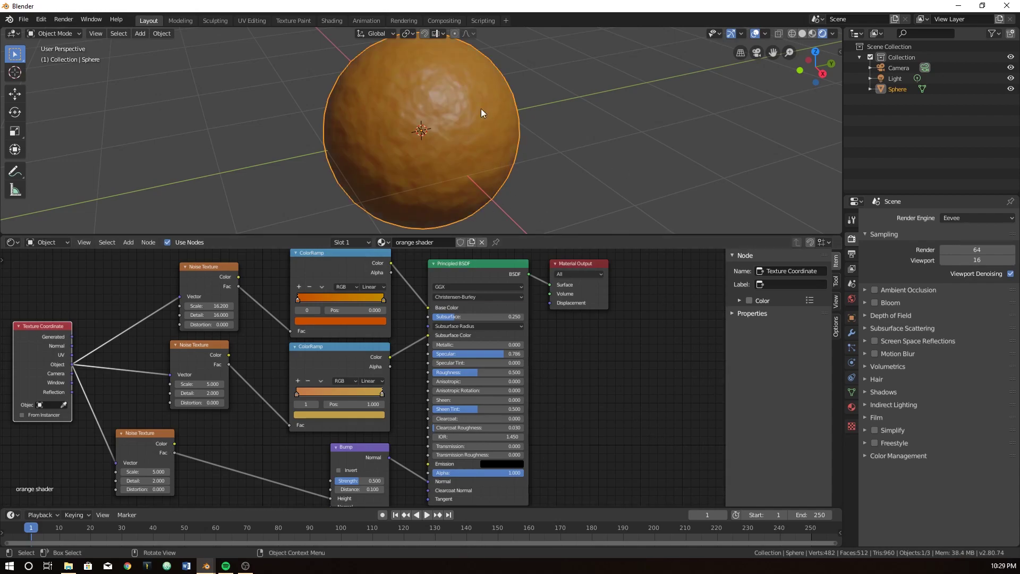
Set the bump Noise Texture's Scale to 20.9 and Detail to 4.5.
scroll(432, 155, "down", 3)
scroll(433, 156, "up", 3)
scroll(256, 376, "down", 1)
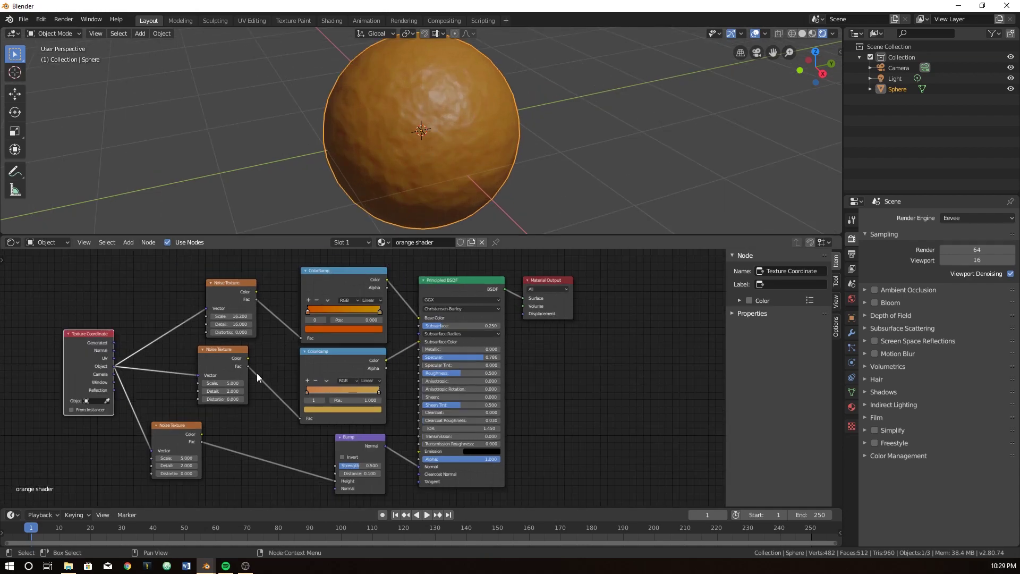
middle_click_drag(268, 421, 244, 362)
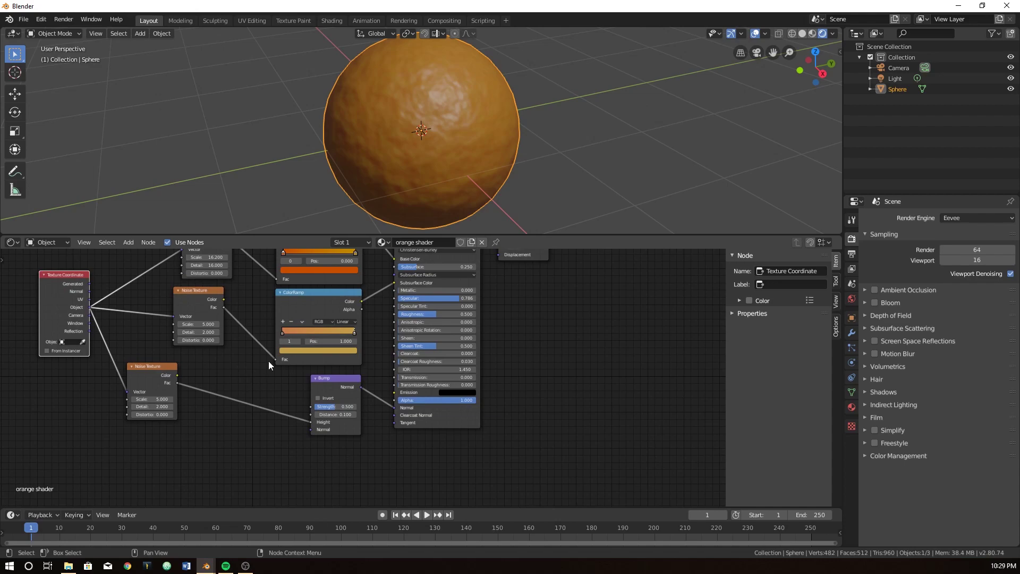
middle_click_drag(244, 415, 266, 403)
scroll(229, 381, "up", 1)
scroll(205, 401, "up", 2)
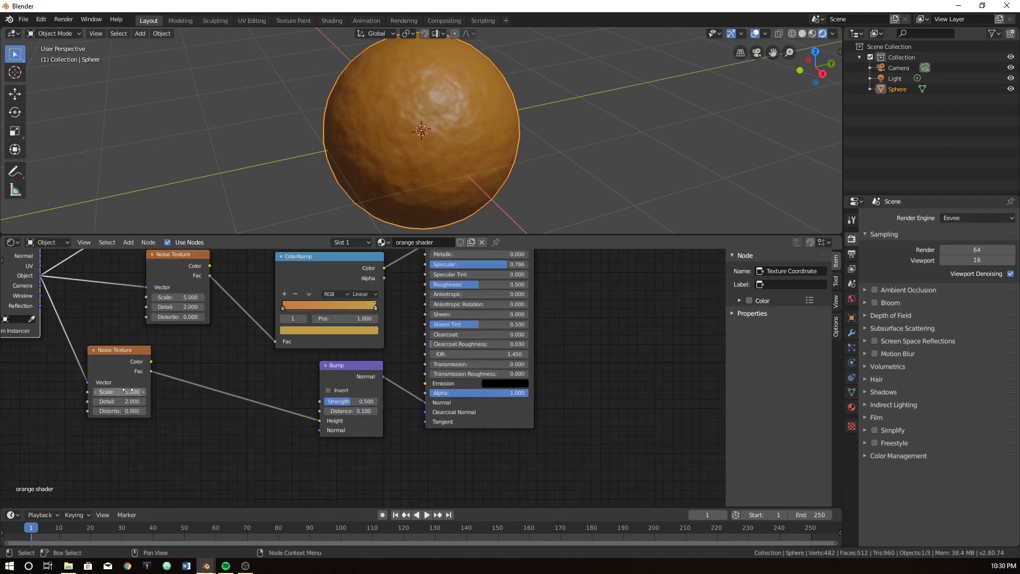
left_click_drag(122, 391, 252, 391)
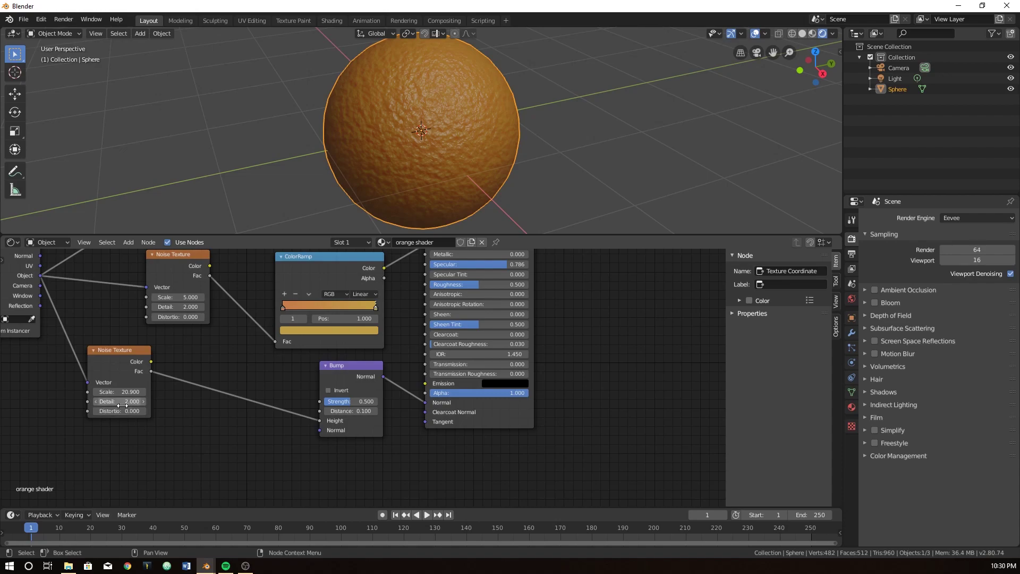
left_click_drag(123, 405, 141, 406)
Add a Voronoi Texture node just below the bump Noise Texture.
key("shift+a")
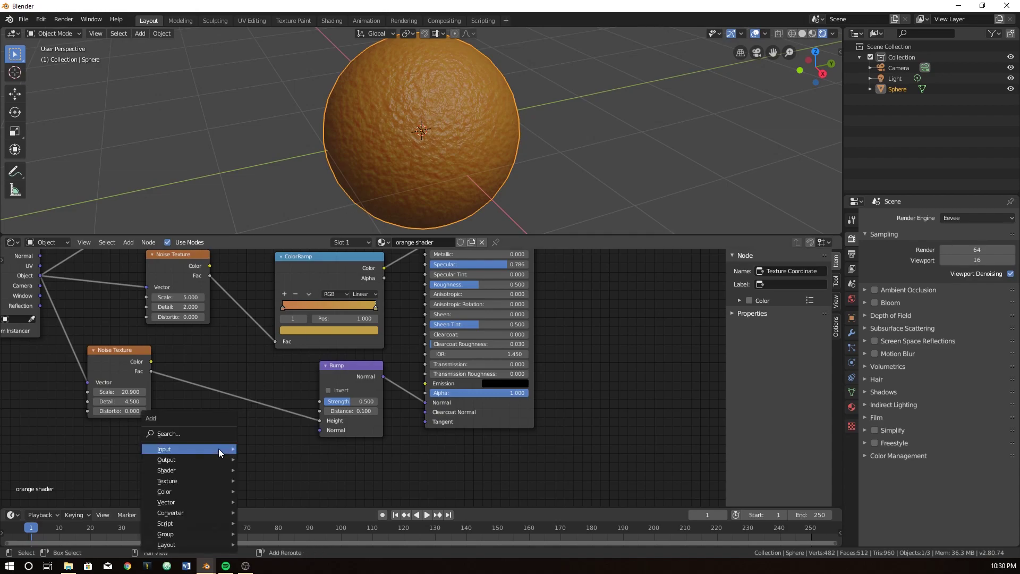
left_click(208, 434)
type("vorno")
key("BackSpace")
key("BackSpace")
key("Return")
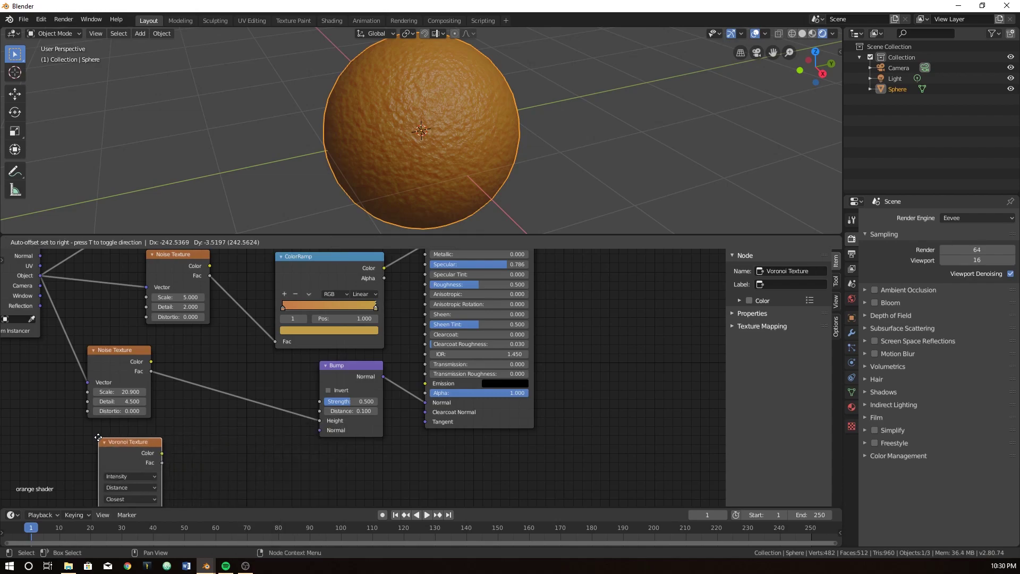
left_click(98, 429)
middle_click_drag(202, 437, 173, 380)
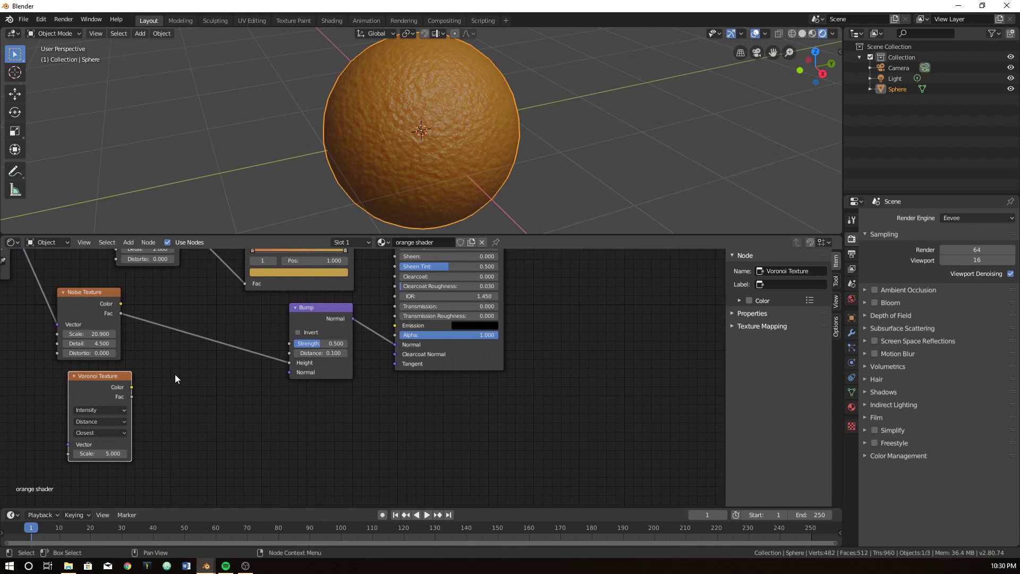
Insert a MixRGB node on the link between the bump Noise Texture and the Bump node's Height.
key("shift+a")
left_click(174, 374)
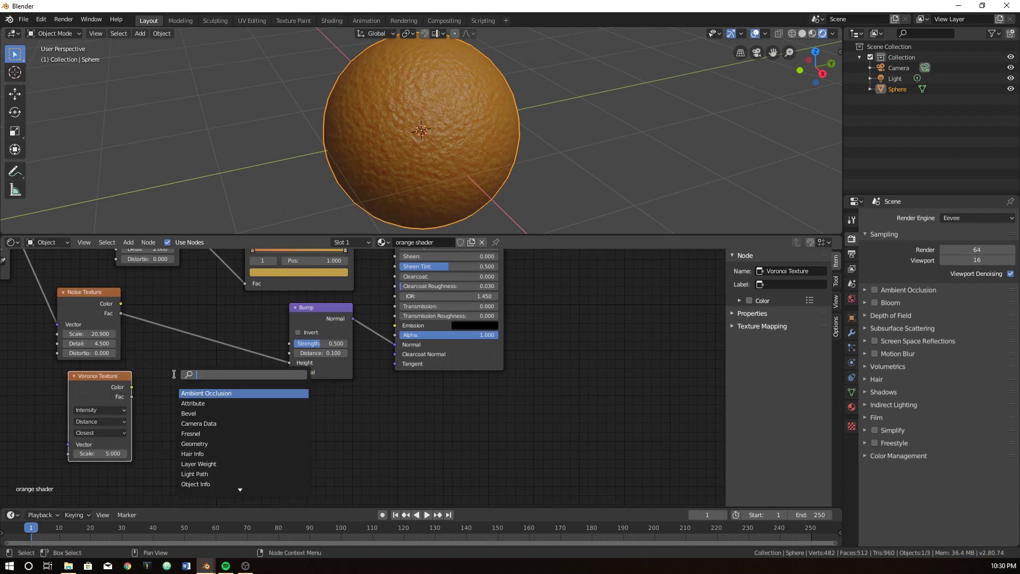
type("mix")
key("Return")
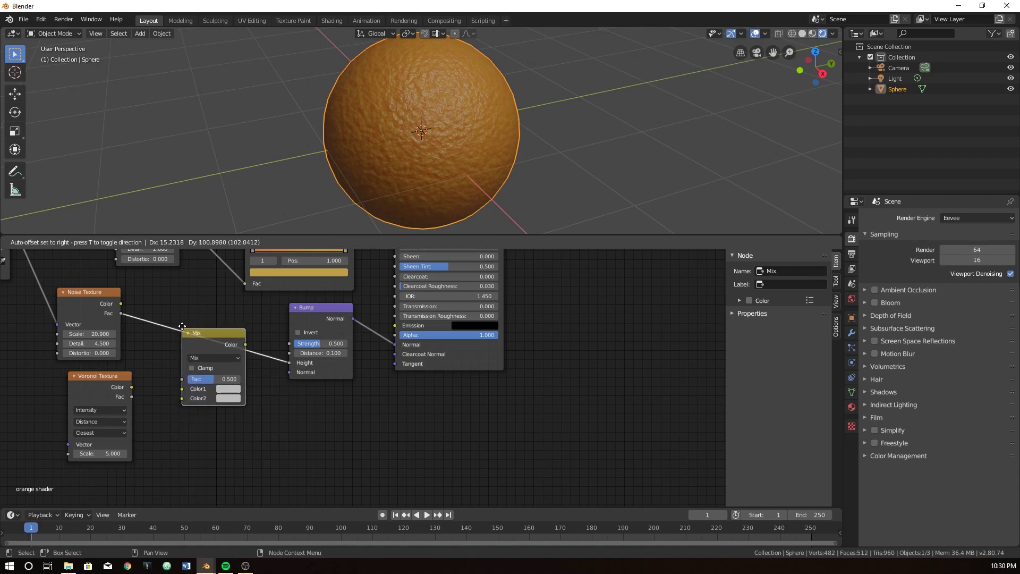
left_click(183, 324)
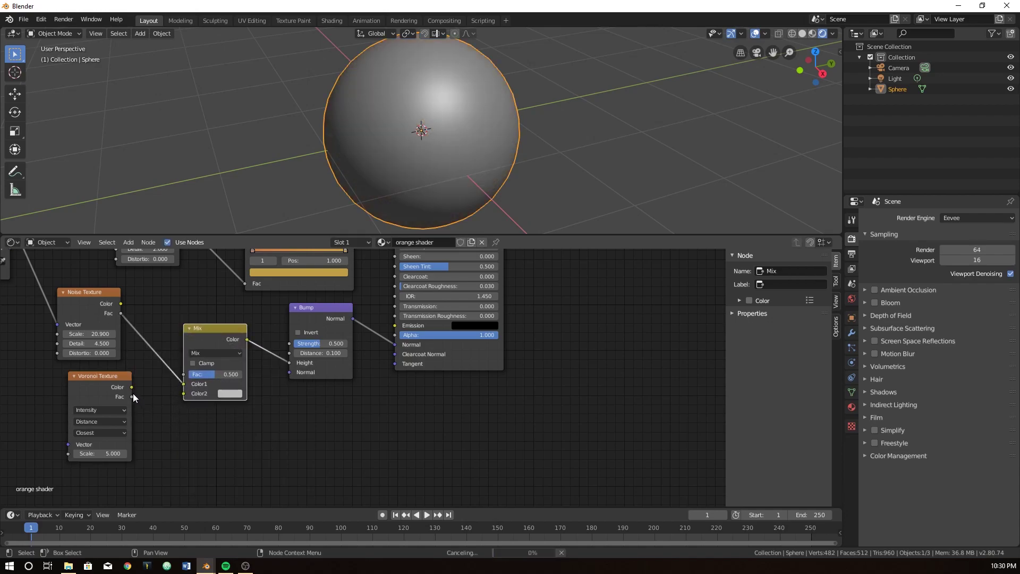
Link the Voronoi Texture's Fac output to the mix node's Color2 and set its blend type to Add.
left_click_drag(131, 396, 216, 394)
left_click(227, 352)
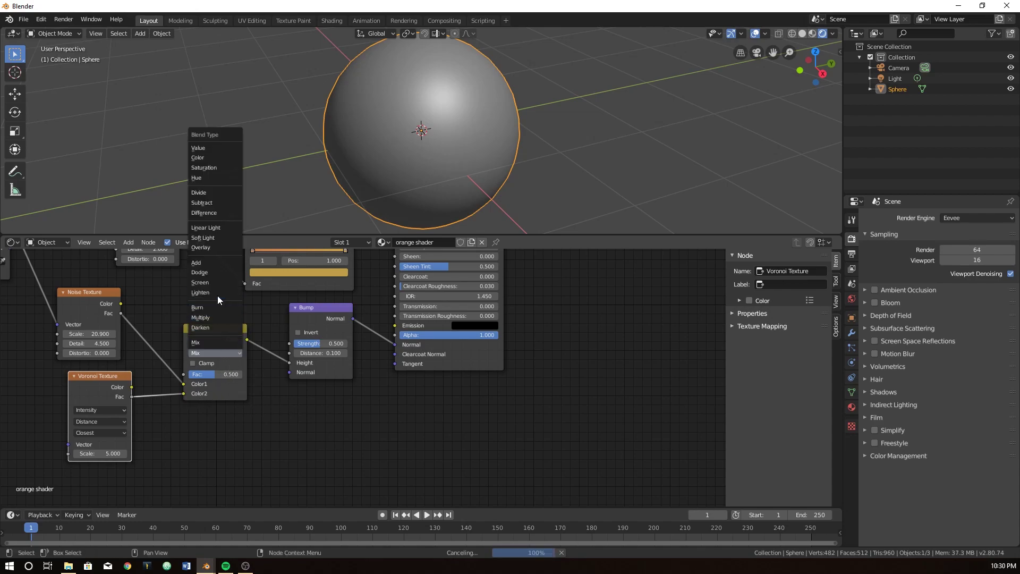
left_click(208, 263)
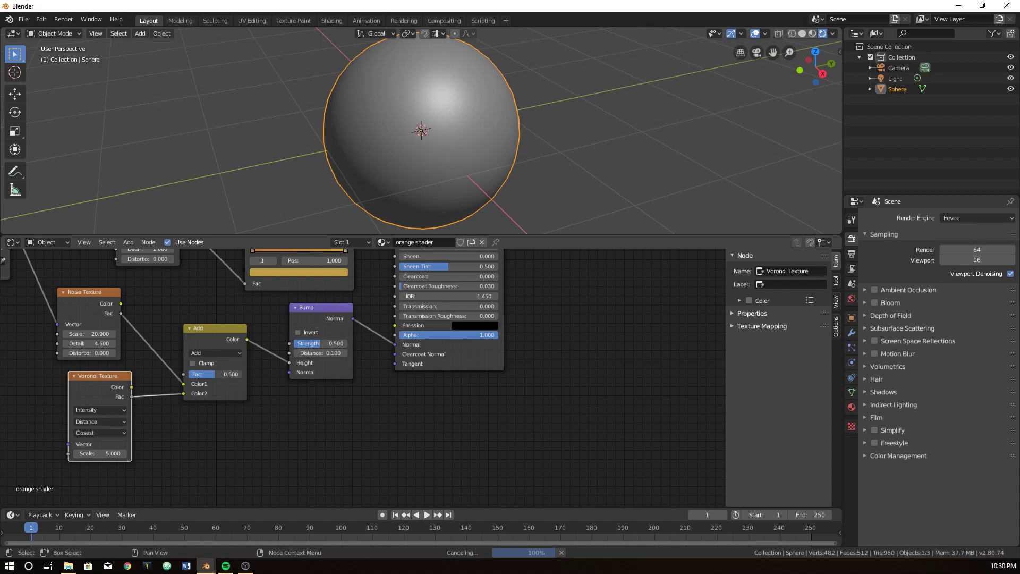
Set the Voronoi Texture's Scale to 13.3 and the Add mix node's factor to 0.308.
left_click_drag(215, 374, 242, 374)
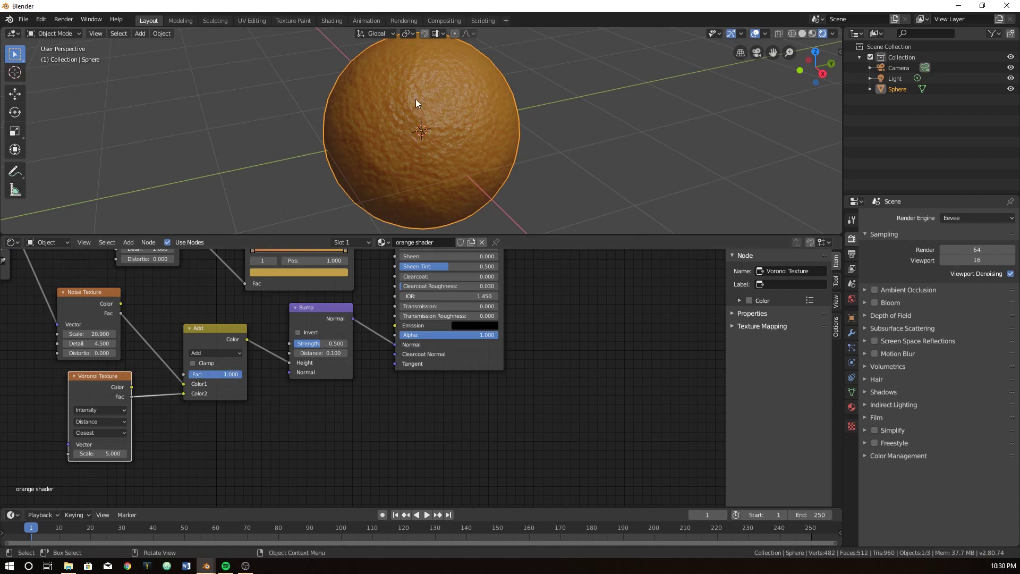
scroll(118, 437, "up", 4)
middle_click_drag(120, 435, 313, 393)
scroll(288, 399, "up", 1)
left_click_drag(175, 447, 234, 447)
left_click_drag(358, 328, 321, 328)
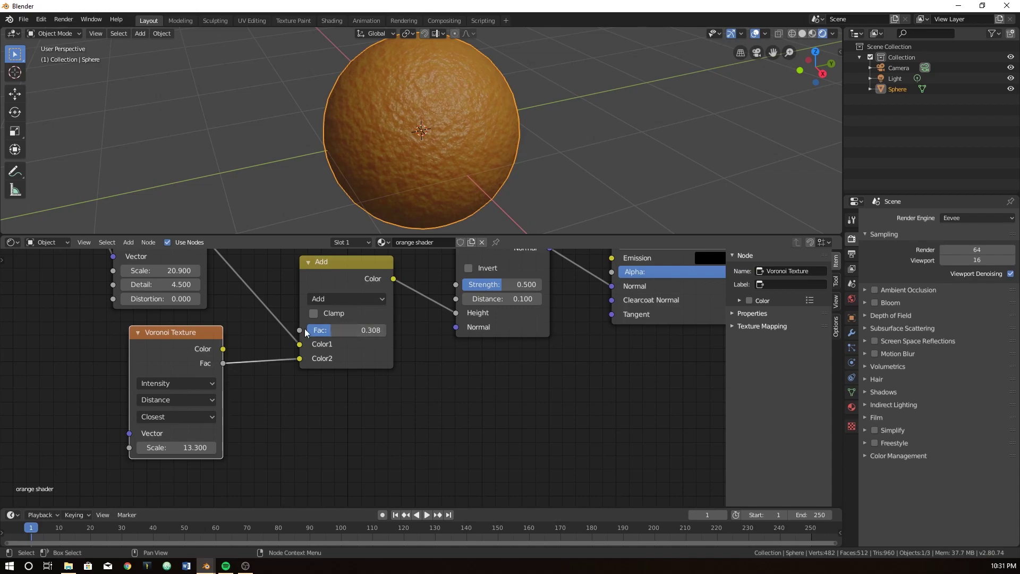
Inspect the orange peel from another angle, and enlarge the shader editor to examine the whole node tree.
scroll(410, 388, "down", 4)
middle_click_drag(391, 403, 357, 465)
middle_click_drag(386, 426, 408, 461)
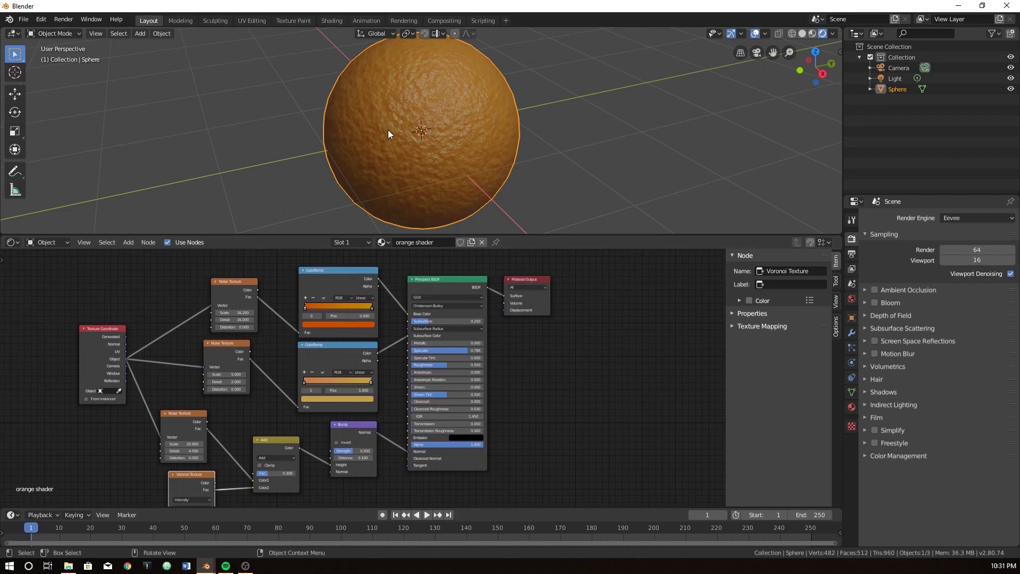
middle_click_drag(388, 130, 426, 130)
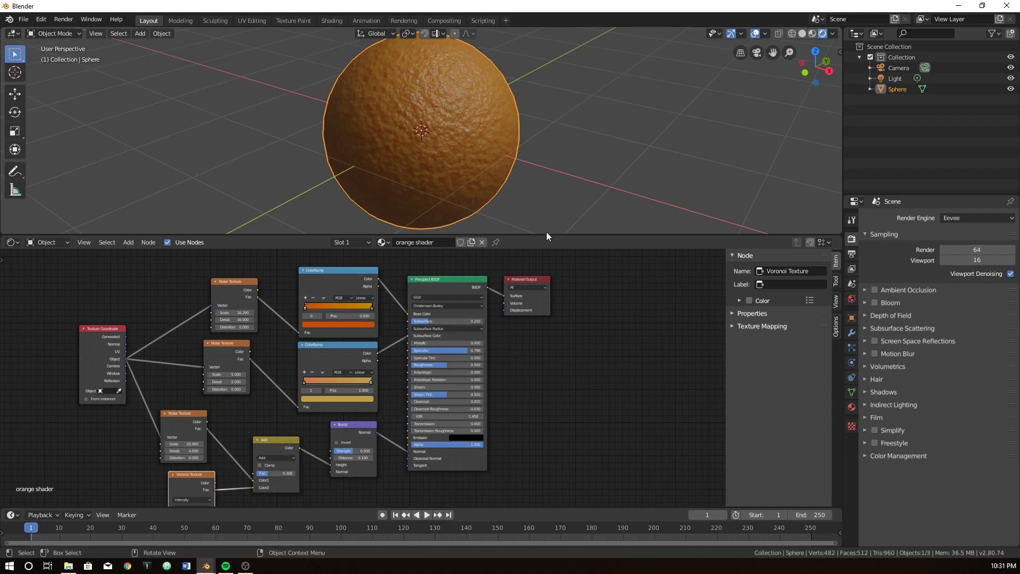
left_click_drag(547, 235, 546, 58)
scroll(422, 262, "up", 2)
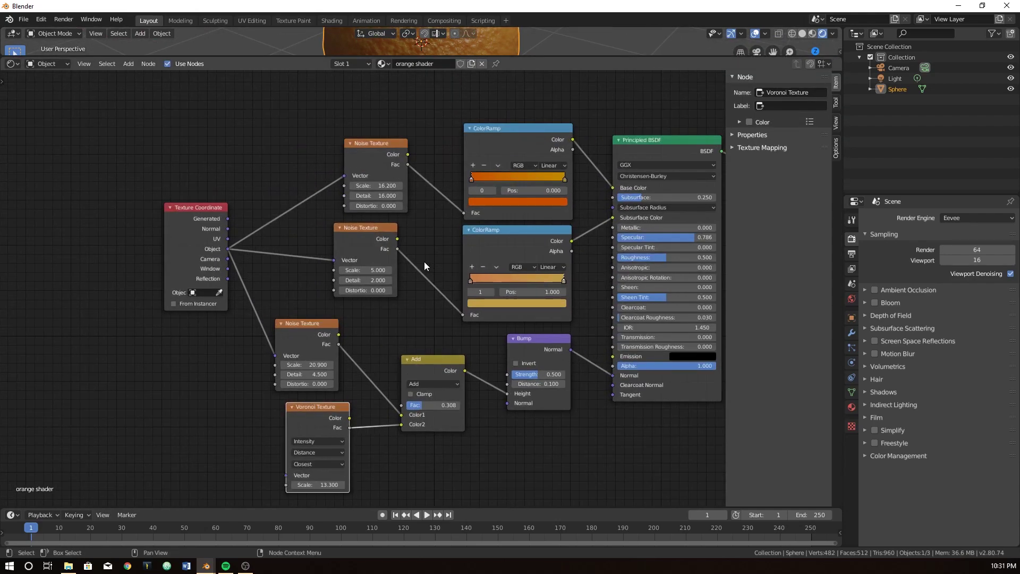
middle_click_drag(403, 272, 402, 315)
scroll(408, 245, "up", 1)
scroll(423, 254, "up", 1)
scroll(364, 292, "up", 3)
scroll(361, 281, "up", 1)
middle_click_drag(479, 295, 489, 317)
Link the Texture Coordinate's Object output to the Voronoi Texture's Vector input and check the orange in an enlarged 3D viewport.
mouse_move(112, 222)
left_mouse_down()
mouse_move(139, 183)
mouse_move(117, 211)
left_mouse_up()
scroll(143, 256, "down", 3)
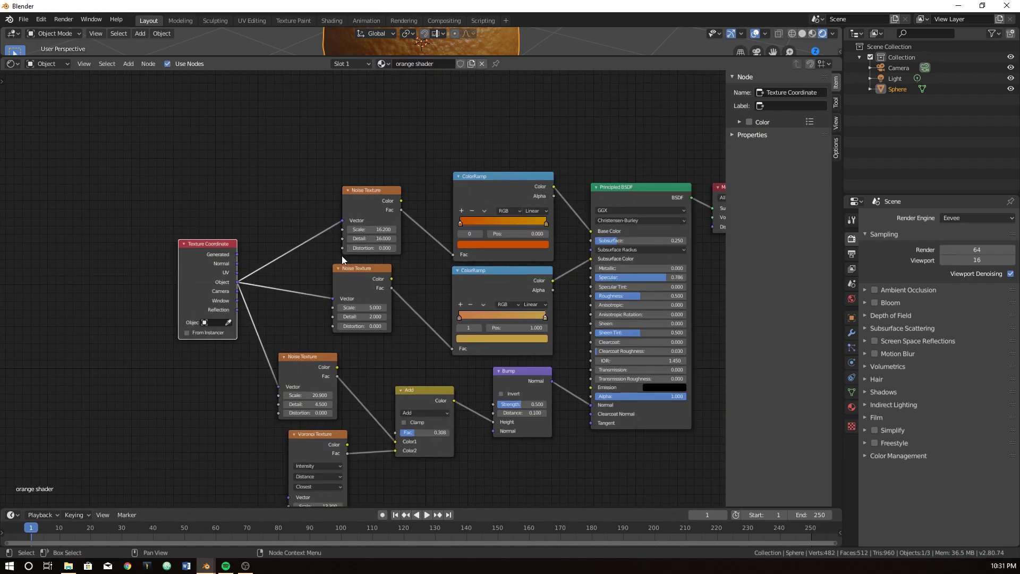
scroll(333, 268, "down", 2)
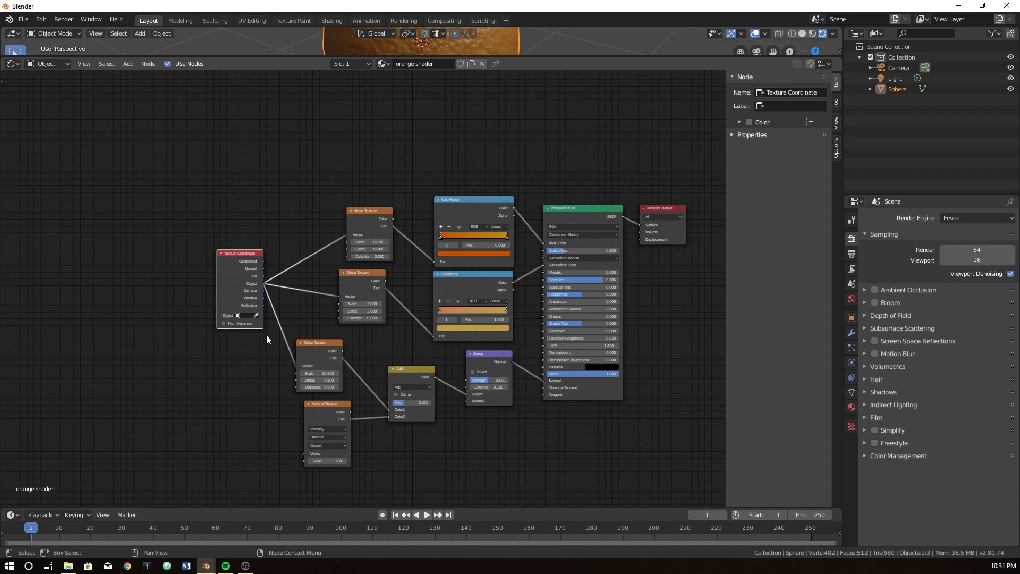
left_click_drag(263, 281, 305, 452)
left_click_drag(527, 57, 517, 301)
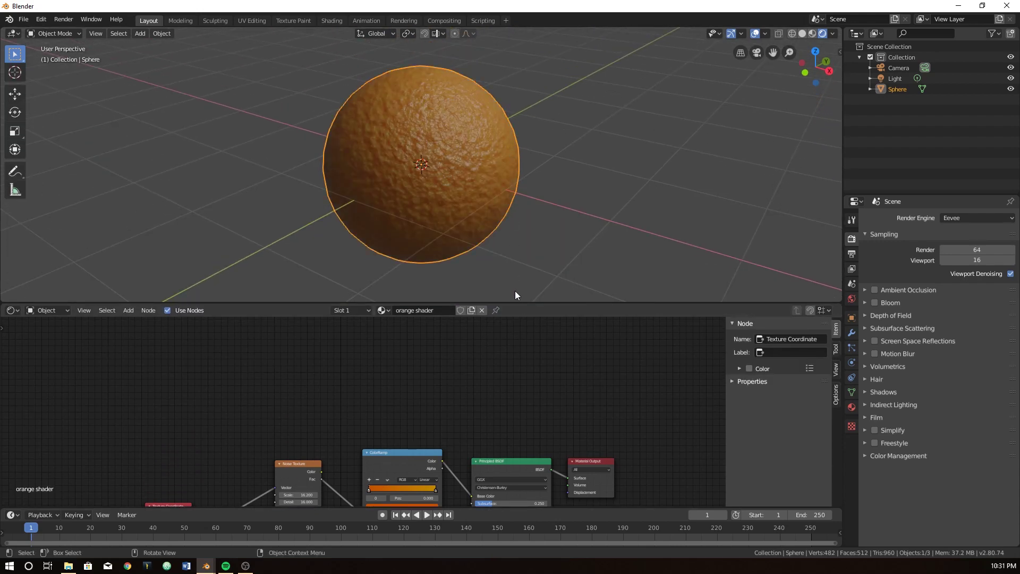
Enlarge the shader editor again and examine the Texture Coordinate links, the two color Noise Textures and their ColorRamps.
left_click_drag(516, 303, 523, 71)
scroll(331, 302, "up", 5)
middle_click_drag(329, 303, 320, 70)
scroll(277, 295, "up", 4)
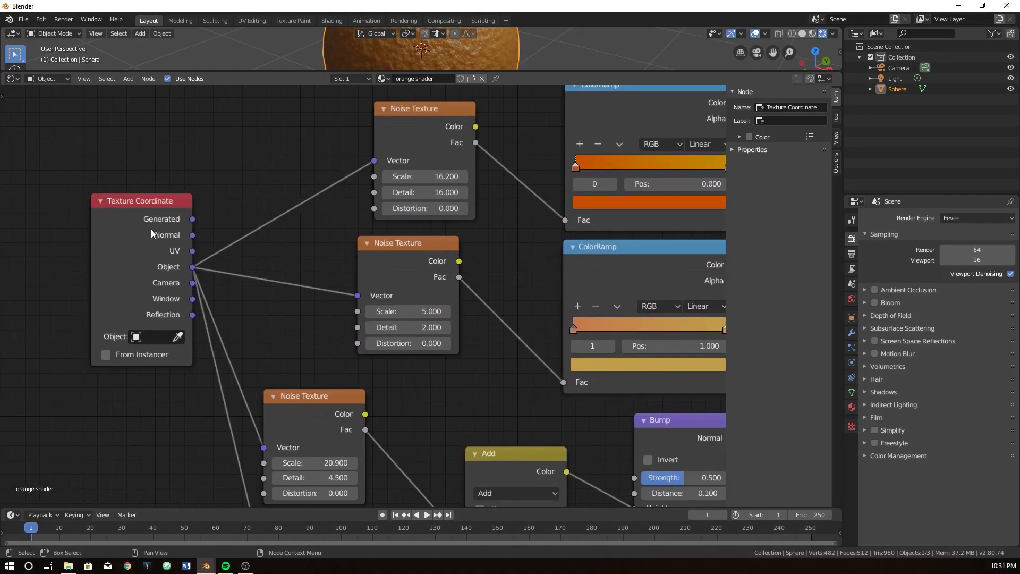
middle_click_drag(451, 254, 283, 287)
scroll(344, 274, "up", 1)
middle_click_drag(345, 261, 317, 283)
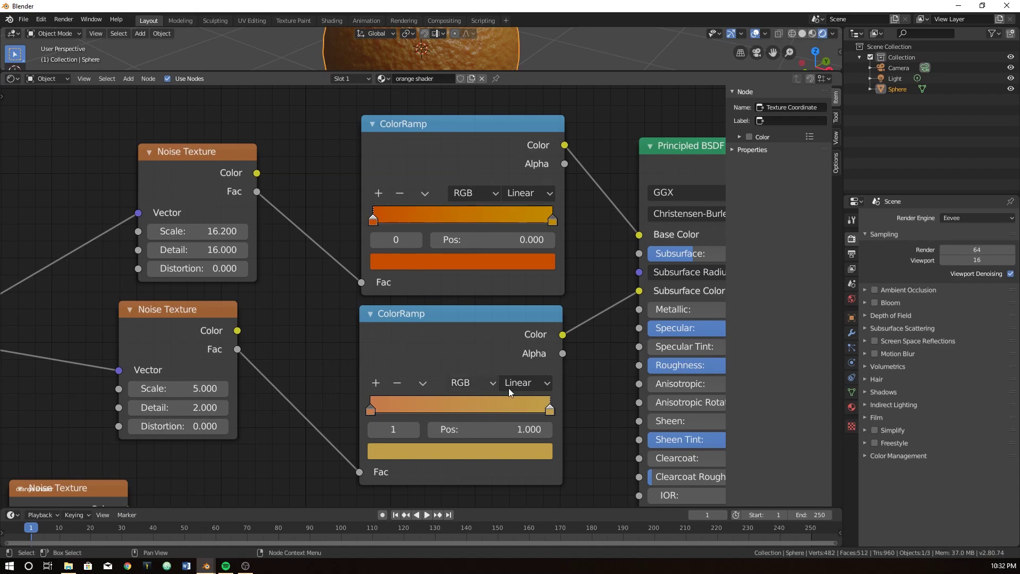
Examine the Principled BSDF's settings and how the two ColorRamps feed its Base Color and Subsurface Color.
scroll(624, 295, "down", 2)
middle_click_drag(645, 278, 564, 179)
scroll(476, 343, "down", 4)
middle_click_drag(437, 416, 532, 299)
scroll(541, 279, "up", 3)
scroll(530, 298, "up", 1)
scroll(531, 299, "down", 4)
middle_click_drag(632, 154, 555, 276)
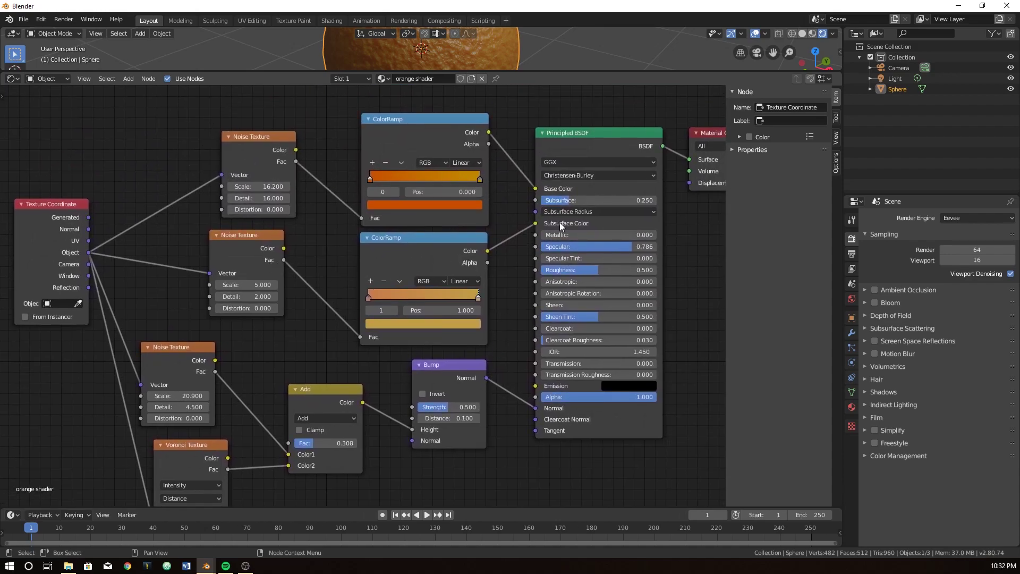
Examine the Noise and Voronoi bump chain through to the Principled BSDF's Normal, then bring the complete node tree into view.
scroll(461, 314, "up", 3)
middle_click_drag(378, 397, 403, 240)
scroll(403, 241, "up", 2)
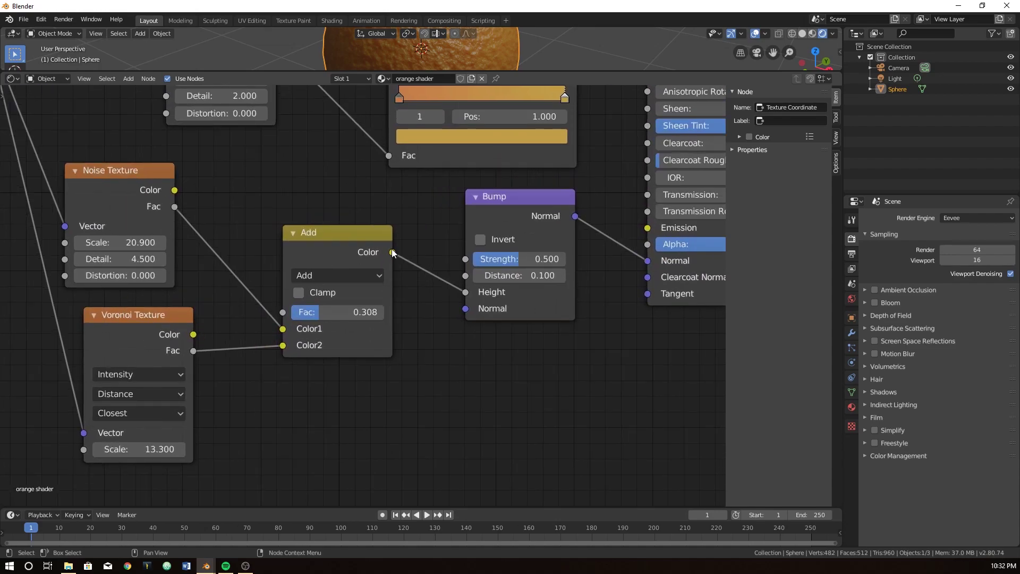
middle_click_drag(662, 215, 297, 285)
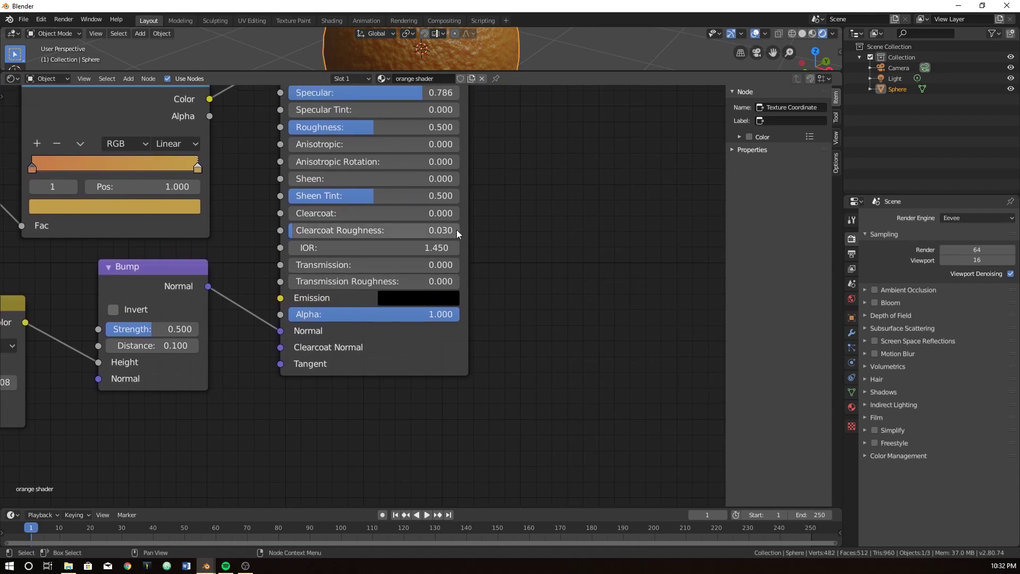
middle_click_drag(442, 271, 423, 298)
scroll(422, 297, "down", 1)
scroll(422, 301, "down", 2)
middle_click_drag(462, 230, 396, 341)
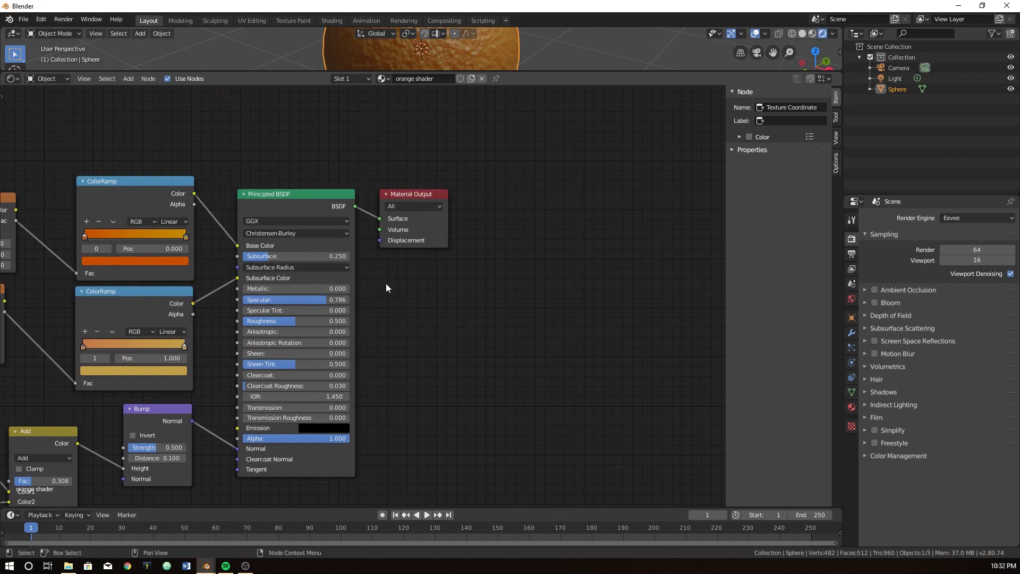
middle_click_drag(400, 275, 658, 191)
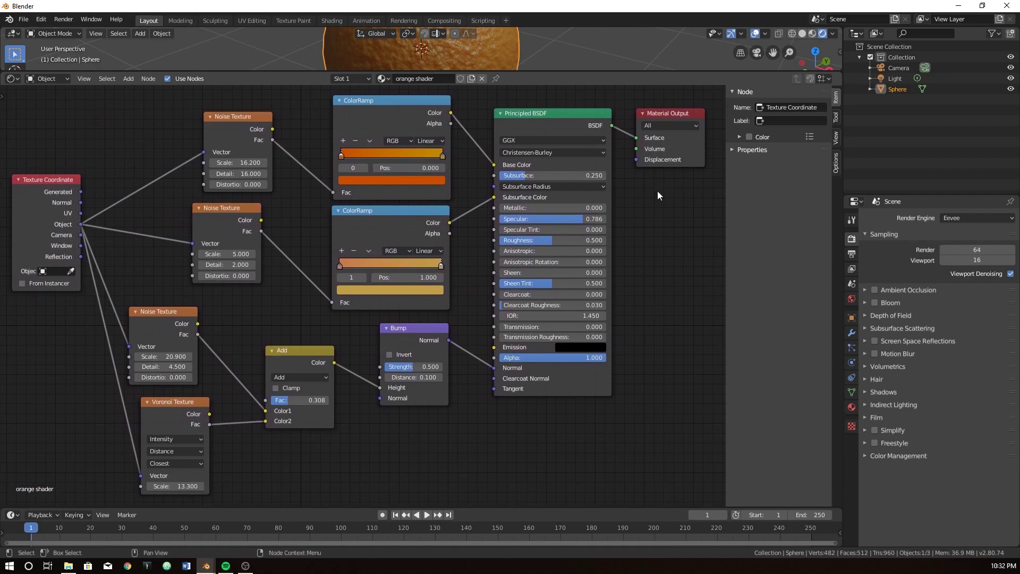
left_click(245, 566)
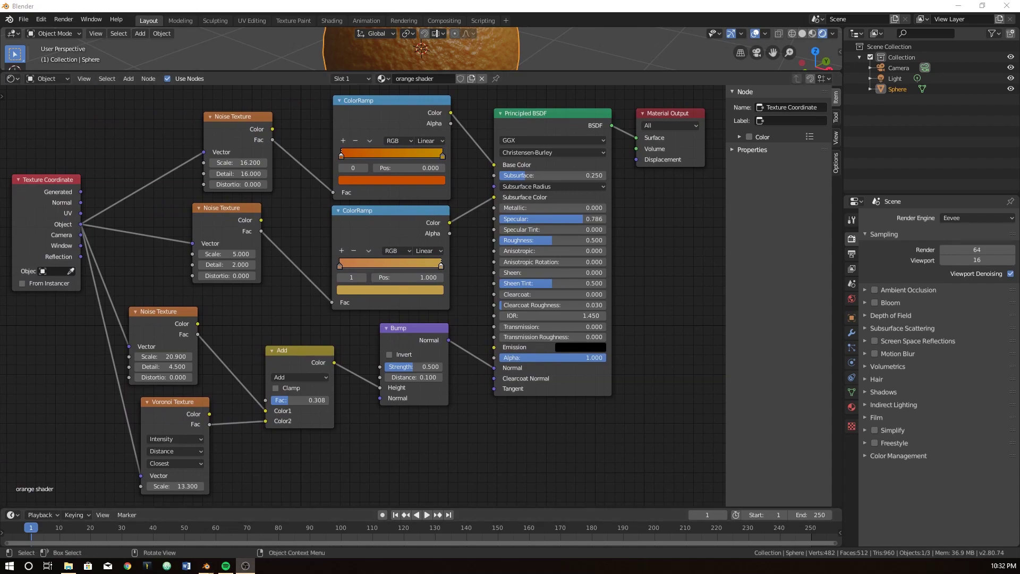